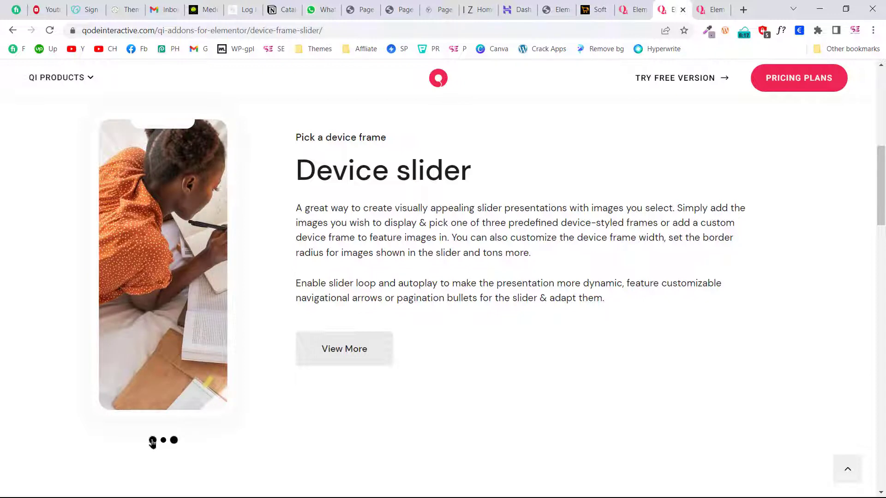
# Browse the Device Frame Slider demo page, switching slides in the phone slider and viewing the other device frame examples
pyautogui.click(152, 440)
pyautogui.click(163, 440)
pyautogui.scroll(-10, 410, 405)
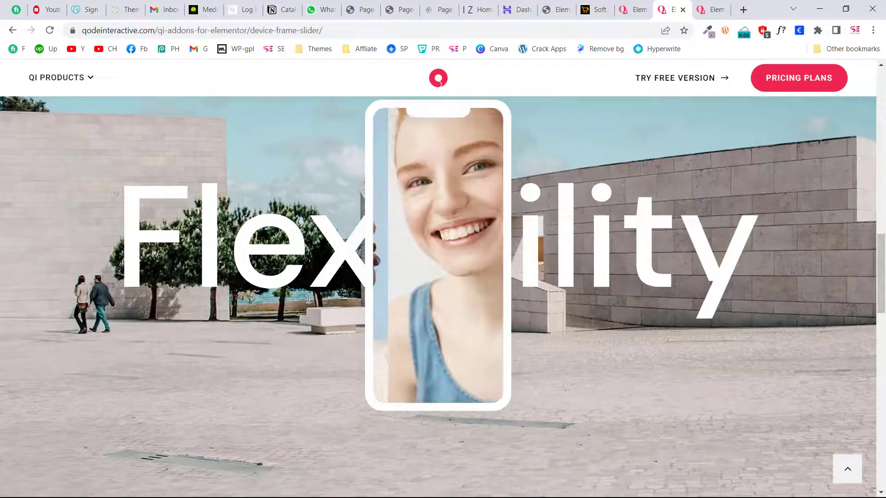
pyautogui.scroll(-10, 308, 299)
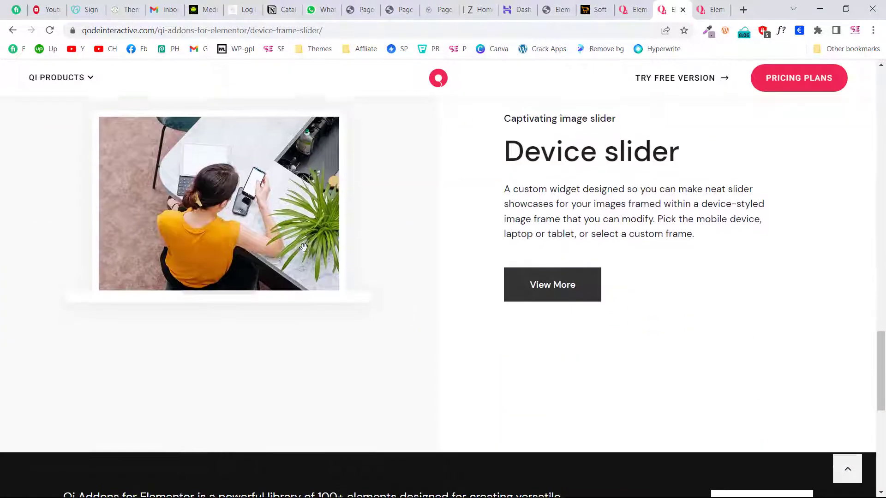
pyautogui.scroll(1, 304, 248)
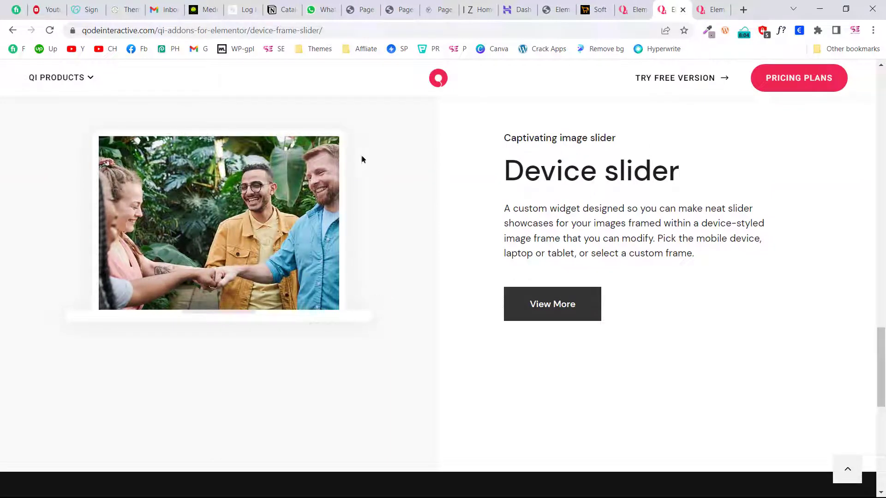
pyautogui.scroll(-3, 372, 281)
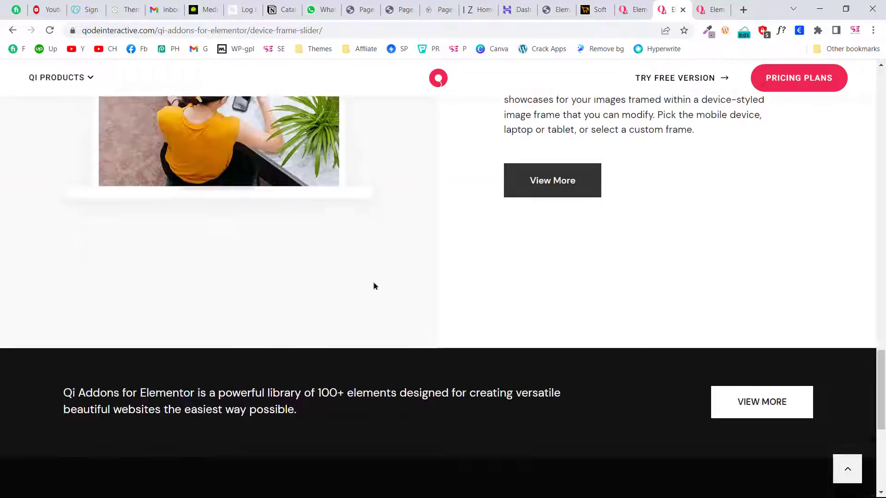
# Switch to the Device Frame Carousel demo page and look through its device frame styles and carousel examples
pyautogui.hotkey('ctrl', 'Tab')
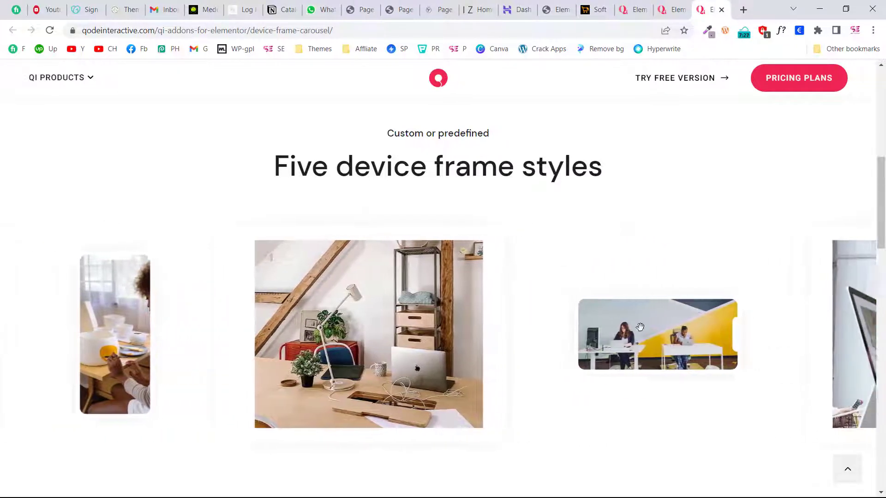
pyautogui.scroll(-12, 667, 331)
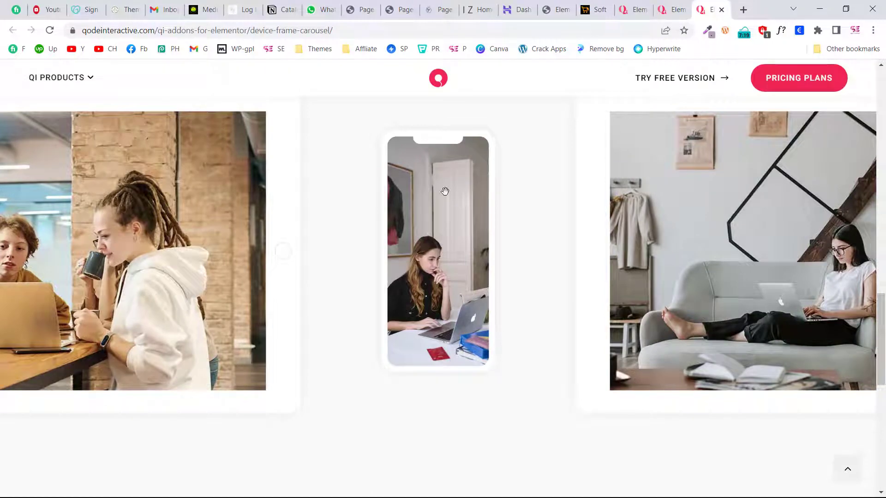
pyautogui.scroll(-5, 445, 191)
pyautogui.scroll(5, 444, 192)
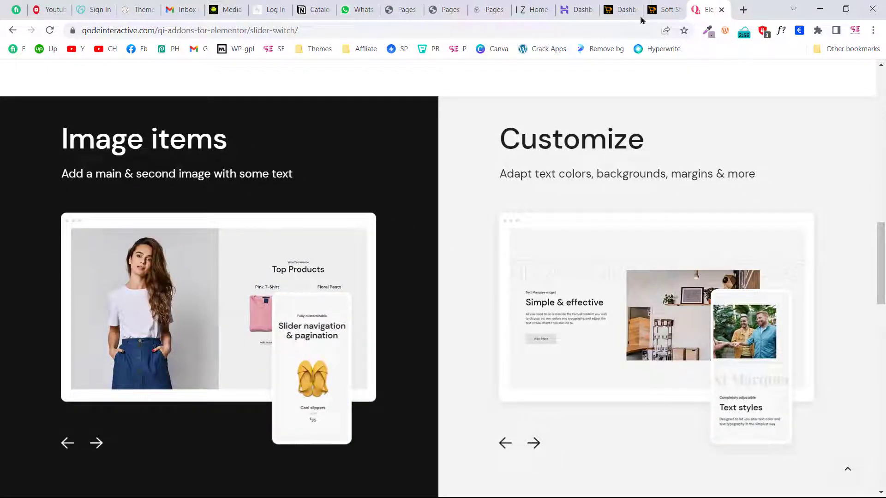
# Switch to the Soft Store website and look through its homepage from the hero banner to the product listing
pyautogui.click(655, 10)
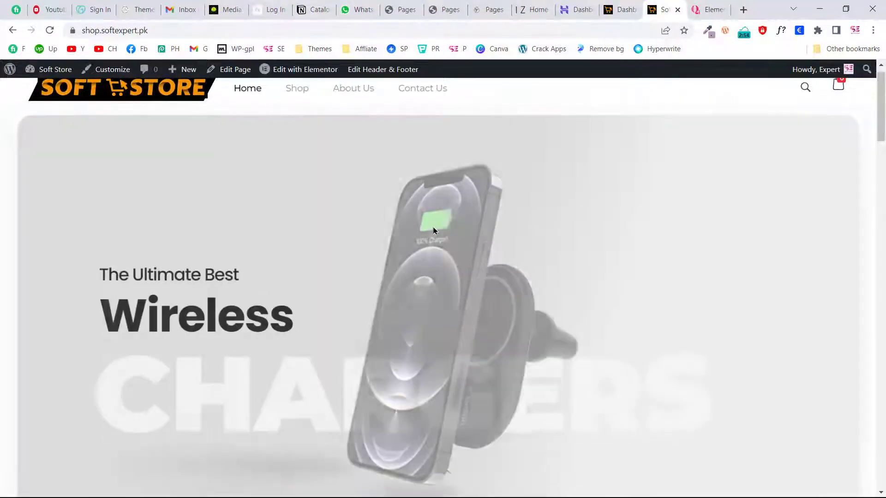
pyautogui.scroll(-14, 434, 231)
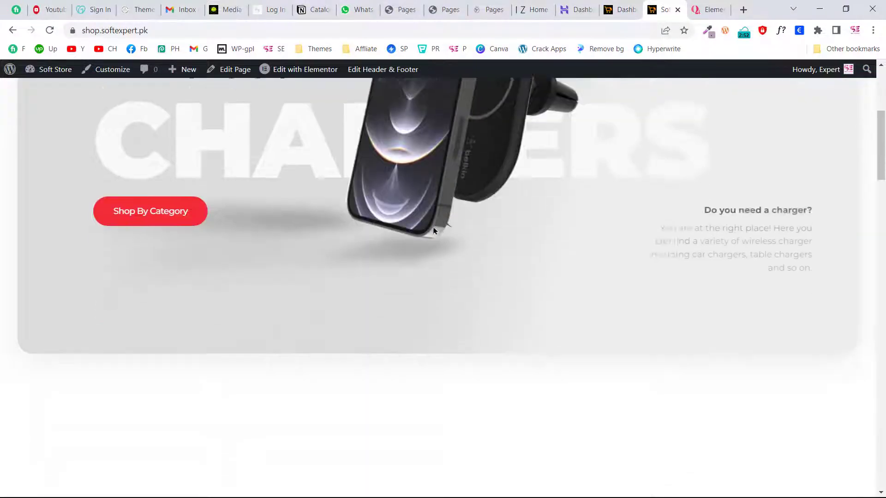
pyautogui.scroll(-11, 433, 231)
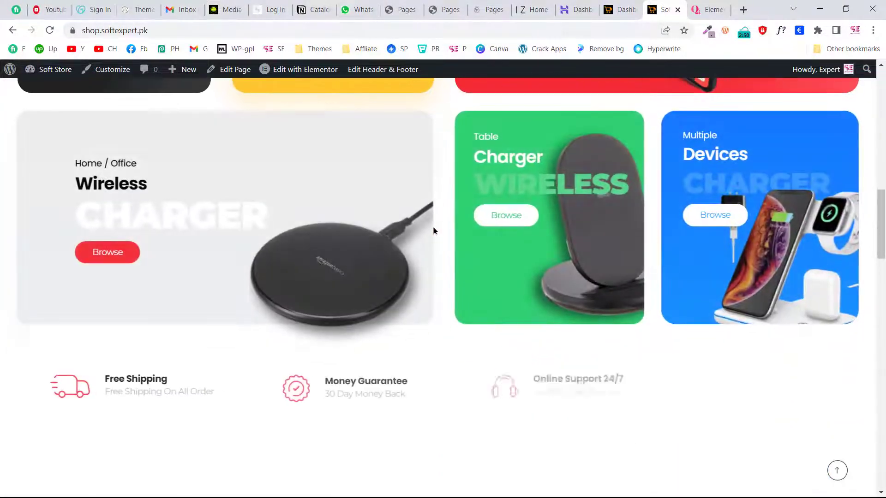
pyautogui.scroll(-12, 434, 231)
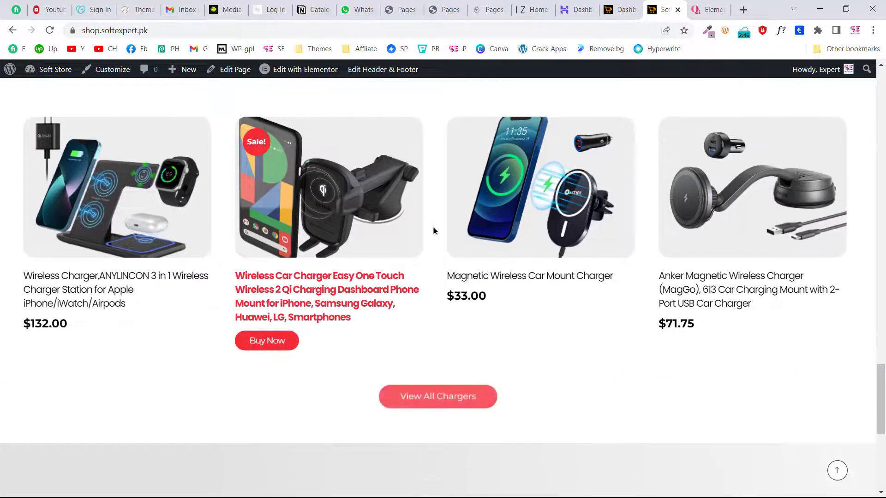
# In the store's WordPress dashboard, search the plugin directory for "qi addons" and install and activate Qi Addons For Elementor
pyautogui.click(617, 11)
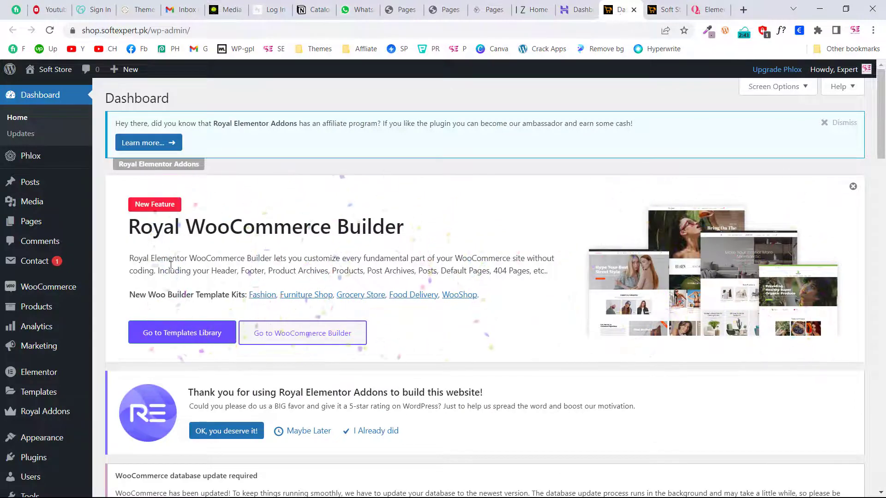
pyautogui.moveTo(21, 457)
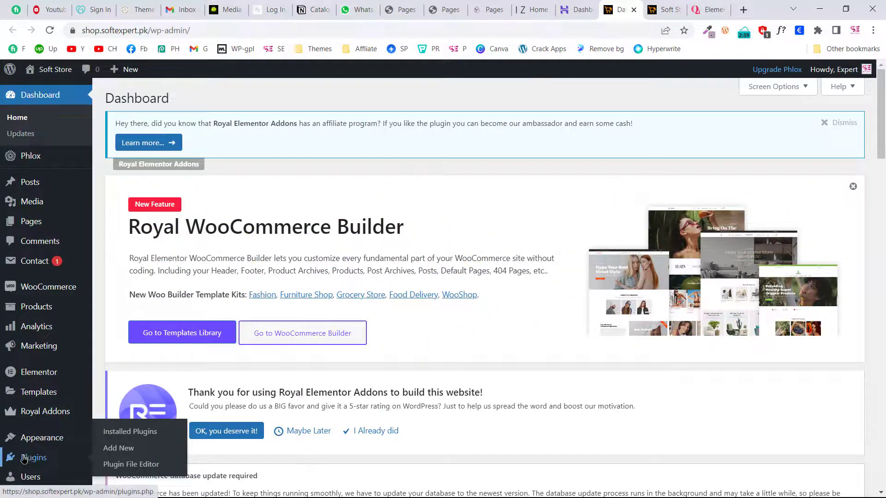
pyautogui.click(126, 446)
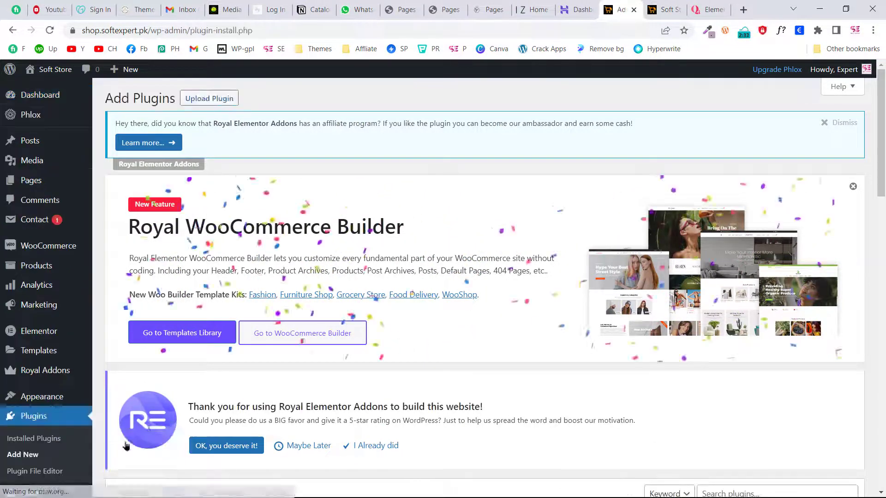
pyautogui.click(853, 187)
pyautogui.scroll(-2, 739, 221)
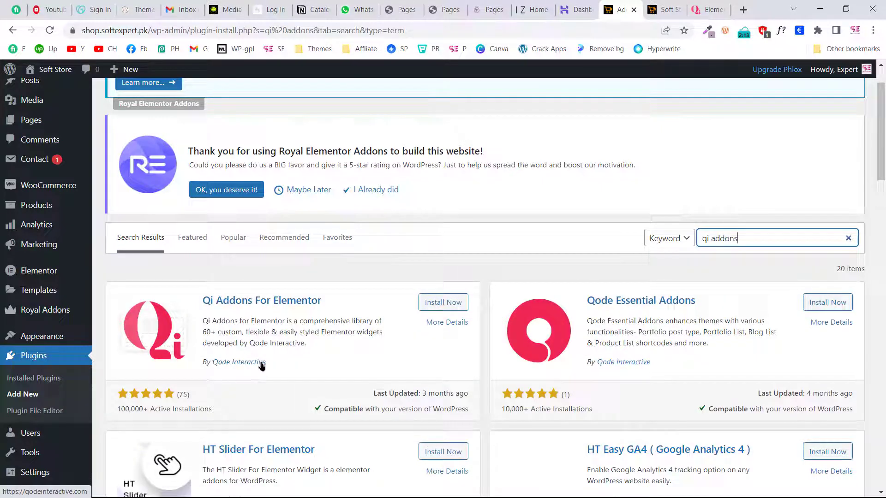
pyautogui.click(439, 309)
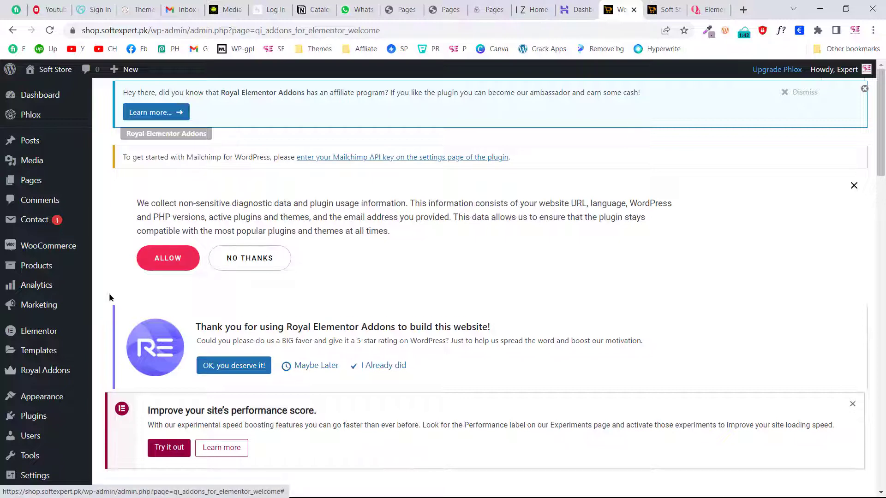
# Look through the Qi Addons For Elementor welcome page down to its footer
pyautogui.scroll(-5, 180, 273)
pyautogui.scroll(-5, 346, 342)
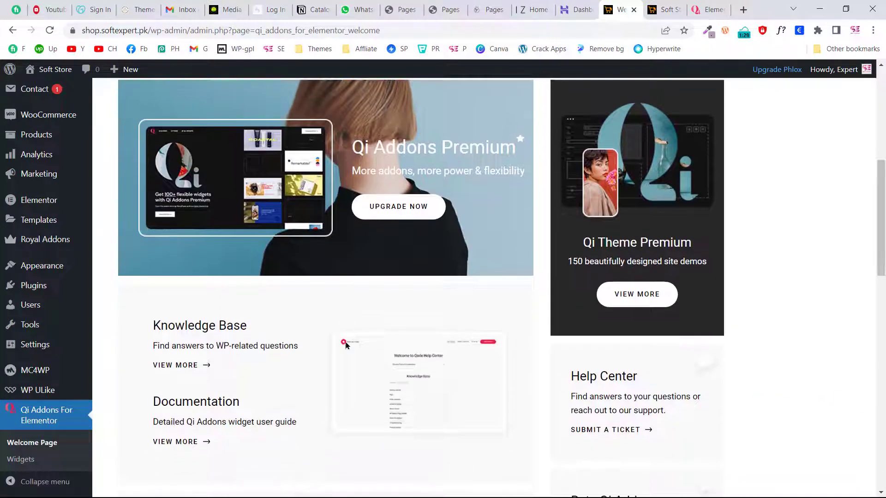
pyautogui.scroll(-4, 345, 346)
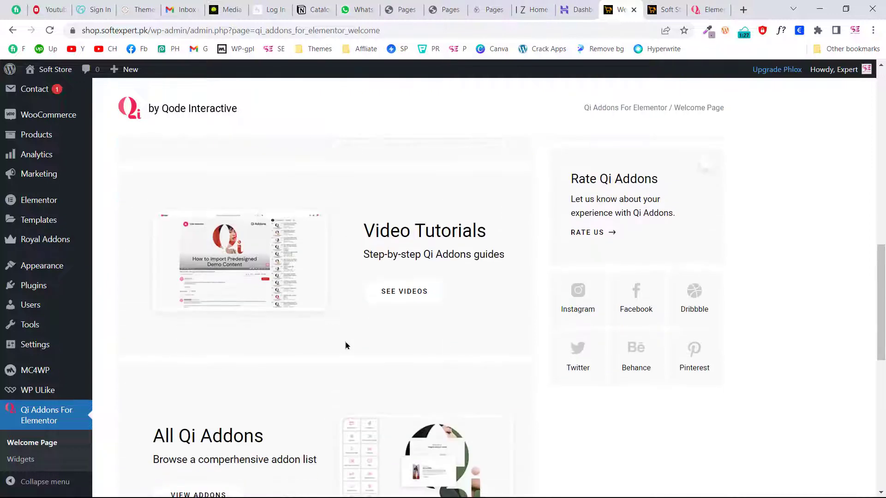
pyautogui.scroll(-8, 390, 299)
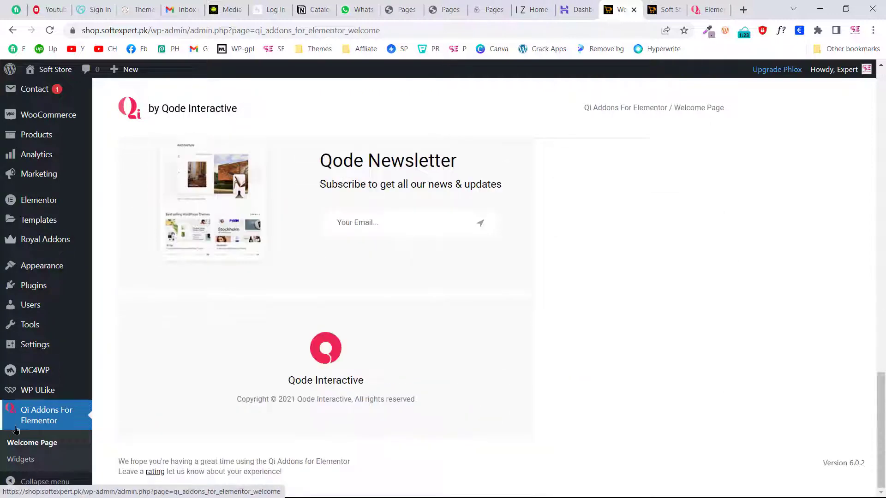
# Open the Qi Addons widgets list and review the Typography, Woocommerce and Business widgets
pyautogui.click(20, 460)
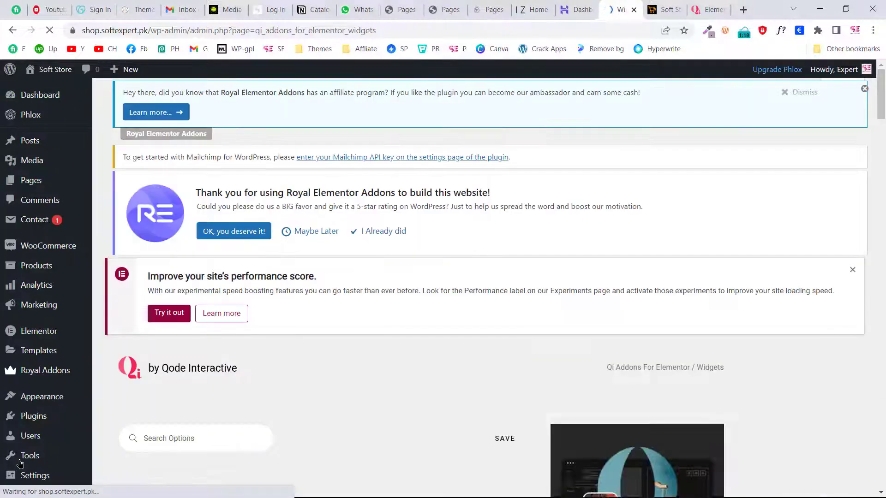
pyautogui.scroll(-4, 361, 286)
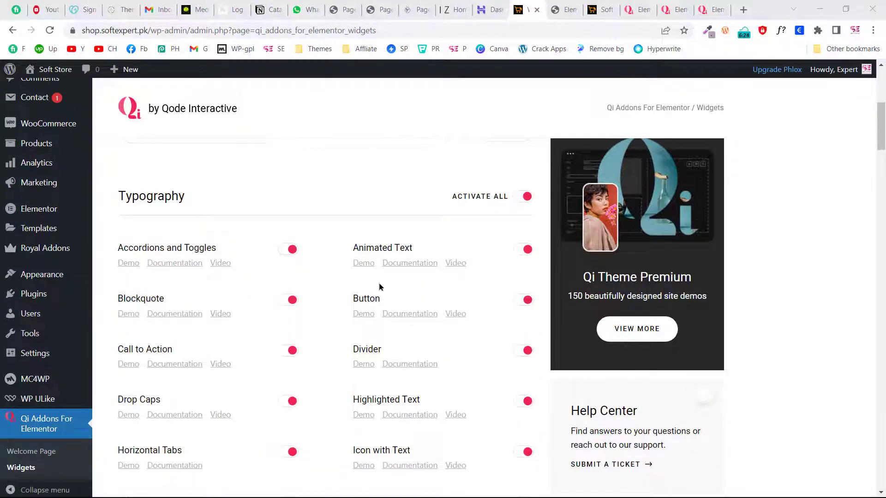
pyautogui.scroll(-1, 381, 287)
pyautogui.scroll(1, 381, 286)
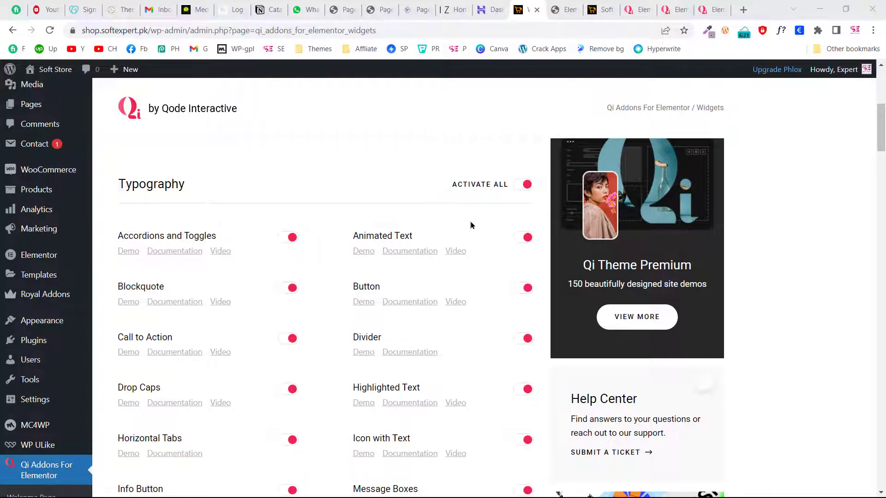
pyautogui.scroll(-3, 471, 224)
pyautogui.scroll(3, 470, 225)
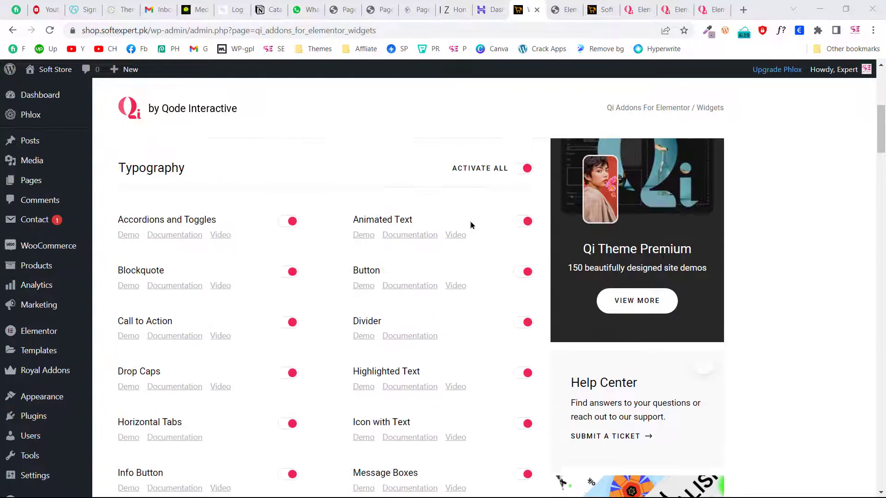
pyautogui.scroll(-8, 489, 214)
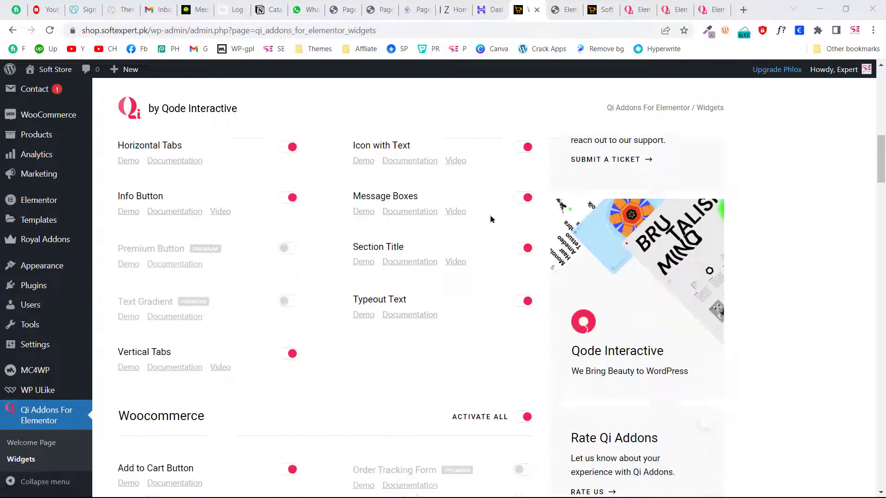
pyautogui.scroll(-7, 438, 272)
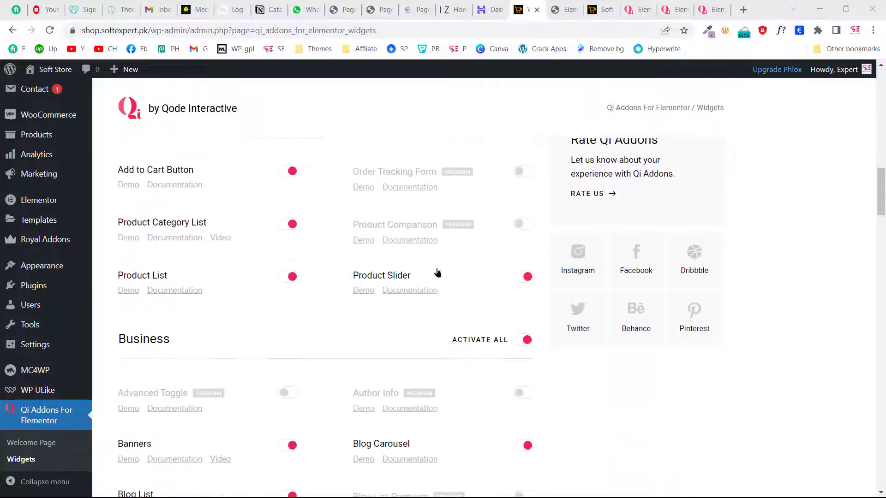
pyautogui.scroll(-4, 295, 312)
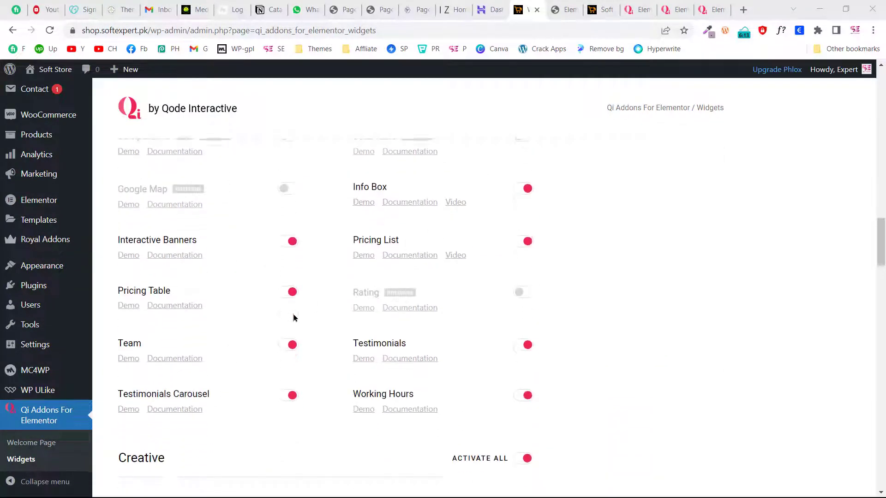
# Examine the Creative widgets, checking the Device Frame Carousel and Device Frame Slider entries
pyautogui.scroll(-6, 185, 316)
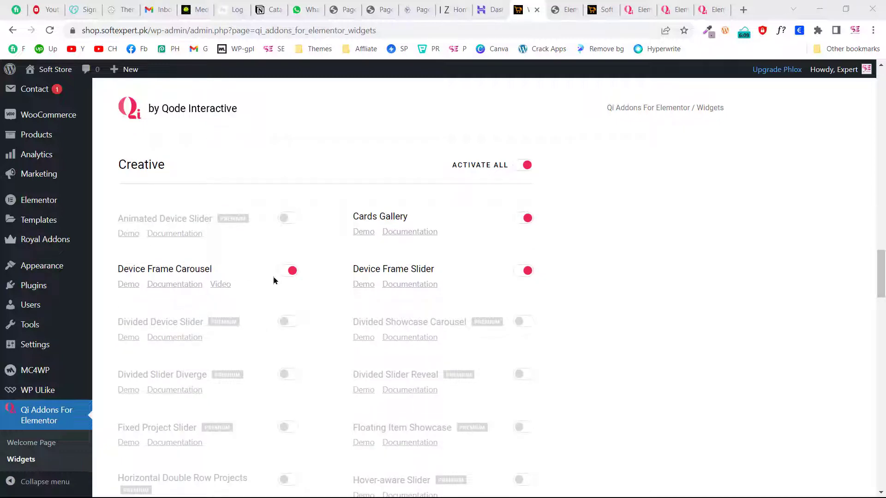
pyautogui.scroll(-7, 282, 282)
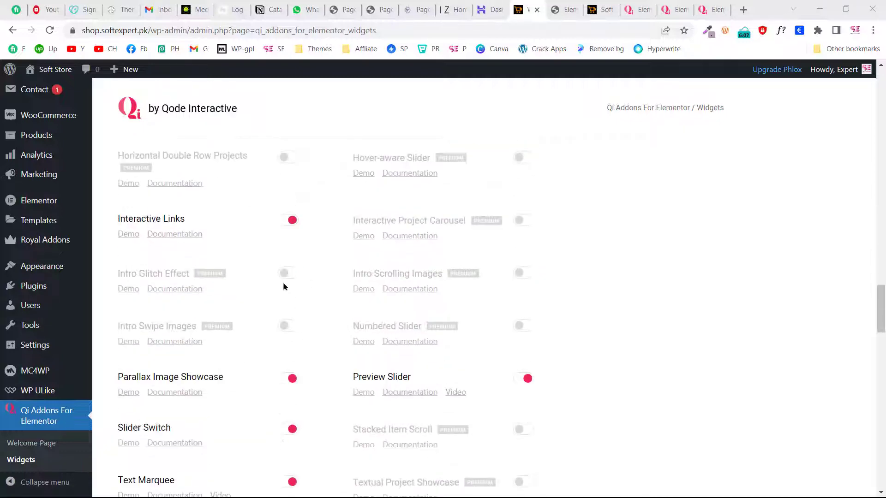
pyautogui.scroll(6, 283, 282)
pyautogui.scroll(1, 400, 284)
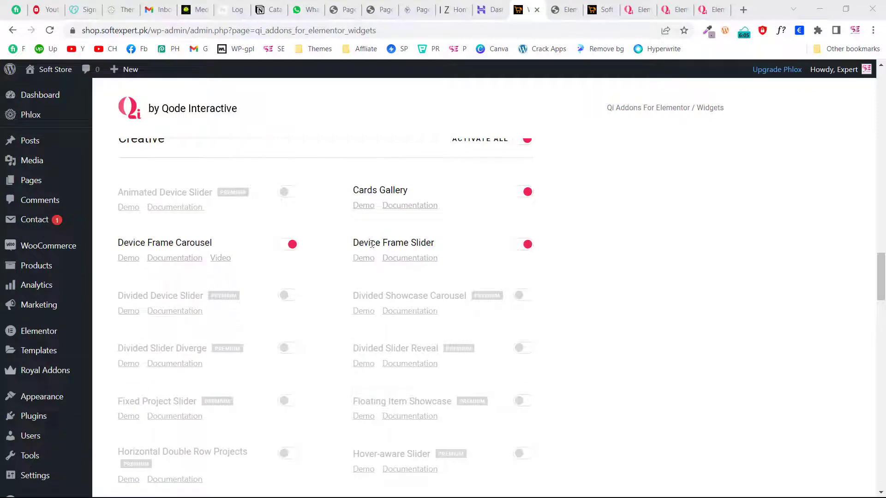
pyautogui.scroll(-8, 511, 253)
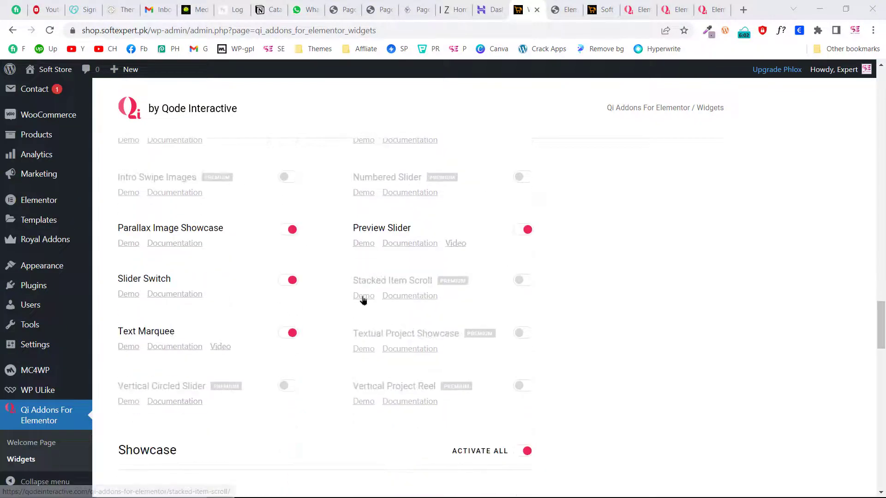
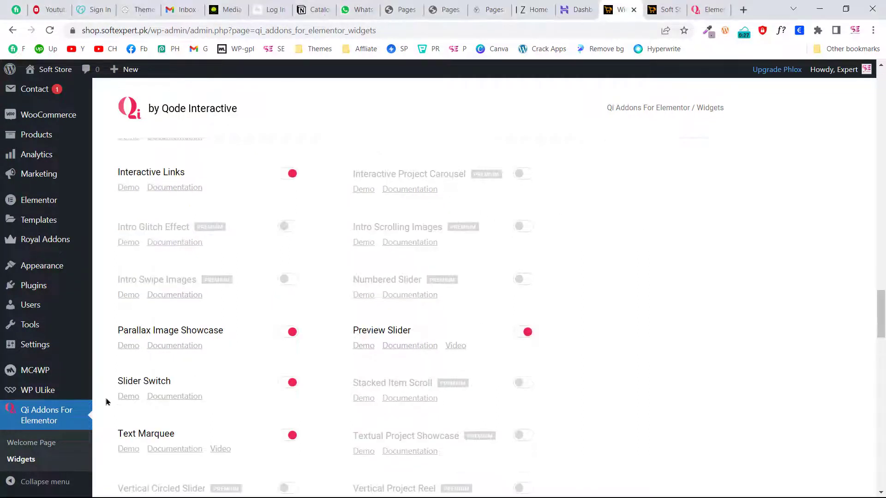
pyautogui.scroll(1, 171, 392)
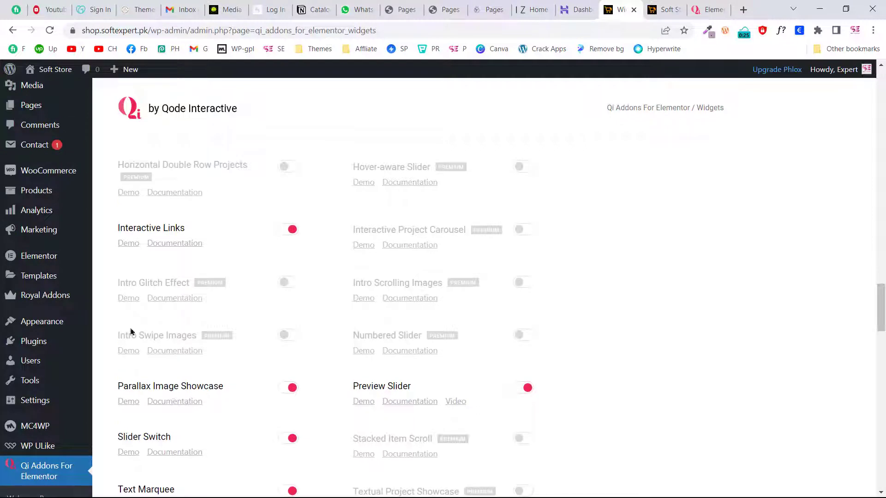
# Create a new WordPress page titled "Device frame slider", dismiss the block editor welcome guide, and publish the page
pyautogui.moveTo(69, 106)
pyautogui.click(117, 125)
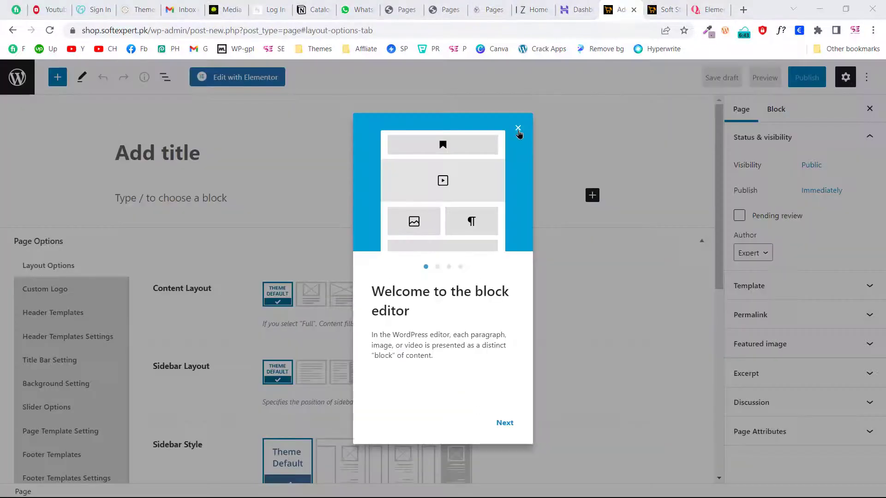
pyautogui.click(519, 129)
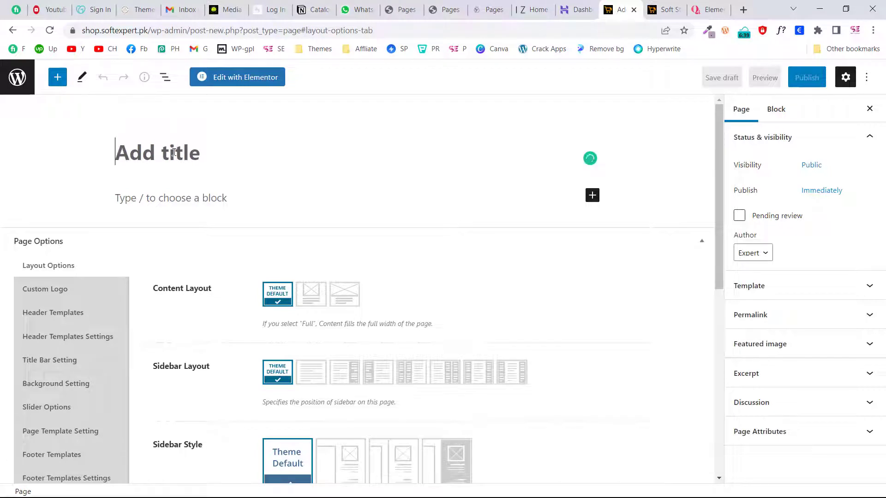
pyautogui.write('Device ')
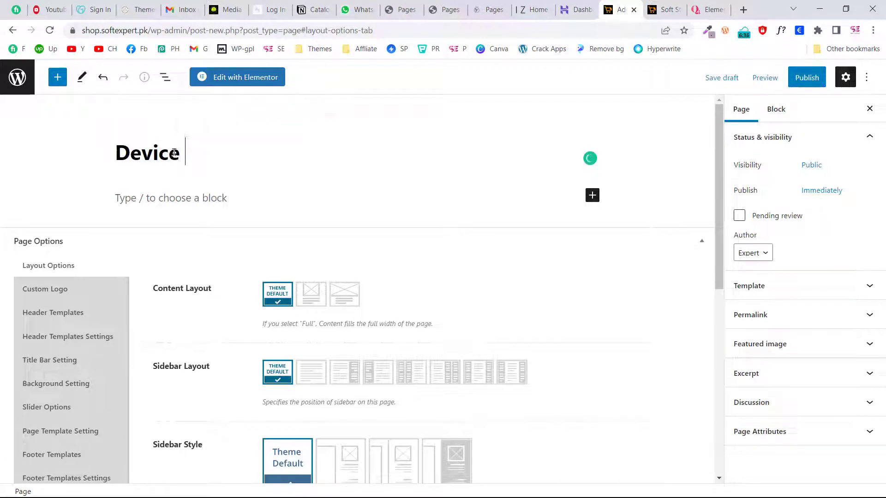
pyautogui.write('frame sli')
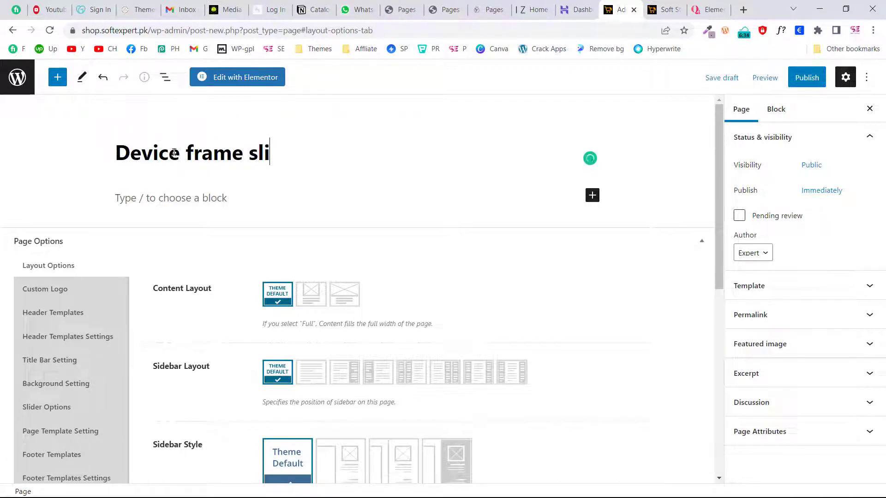
pyautogui.write('der')
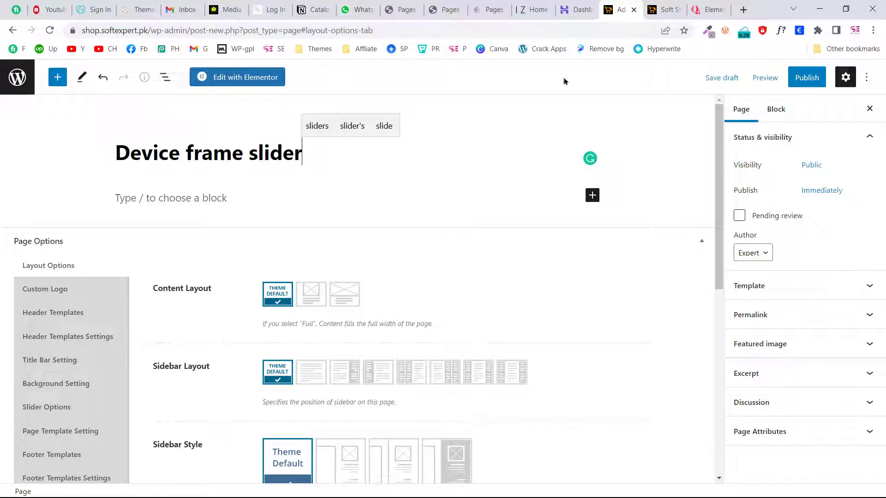
pyautogui.click(815, 83)
pyautogui.click(768, 80)
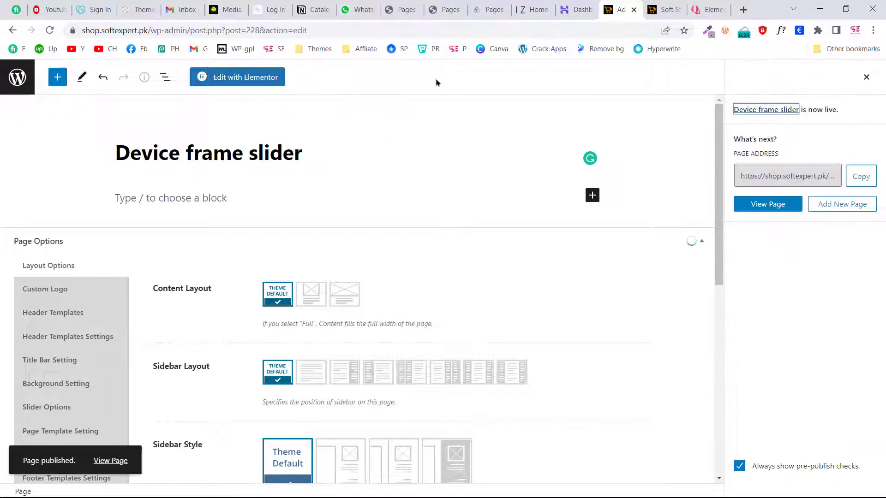
# Open the page in Elementor, find the Device Frame Slider widget with the search term "slider", and place it on the page
pyautogui.click(231, 78)
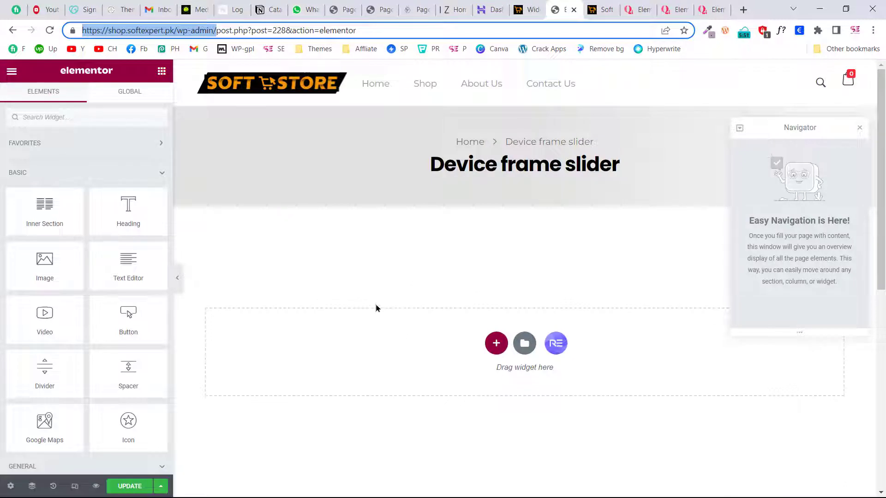
pyautogui.click(69, 117)
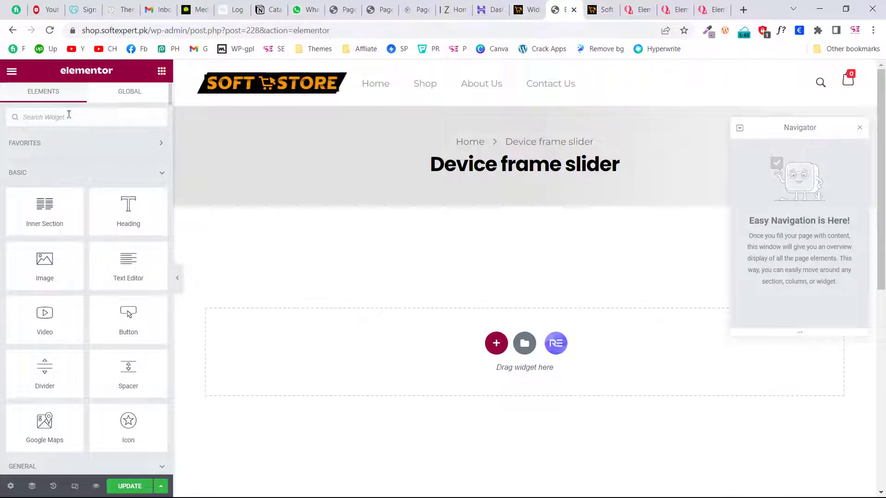
pyautogui.write('slider')
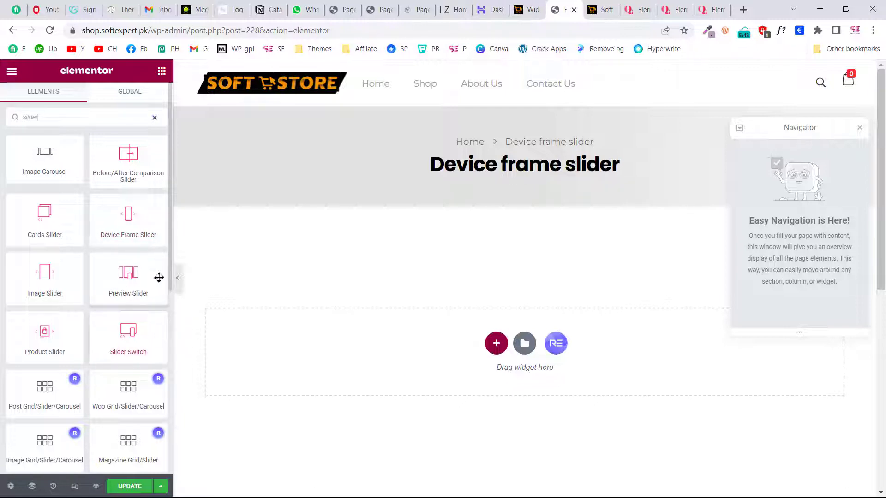
pyautogui.moveTo(110, 226); pyautogui.dragTo(290, 329)
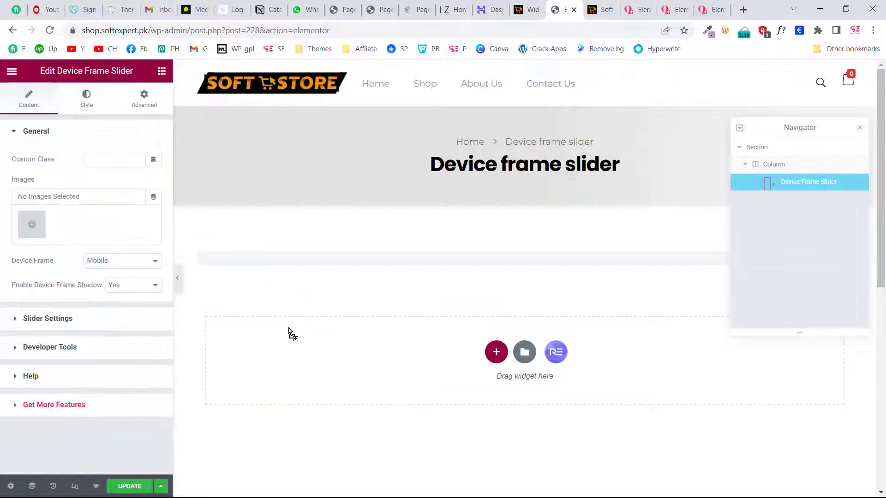
pyautogui.scroll(-5, 289, 332)
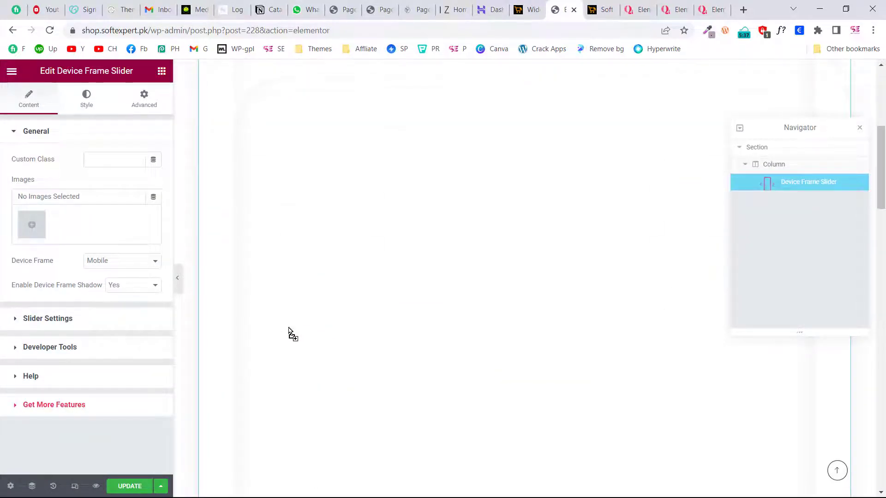
pyautogui.scroll(3, 363, 109)
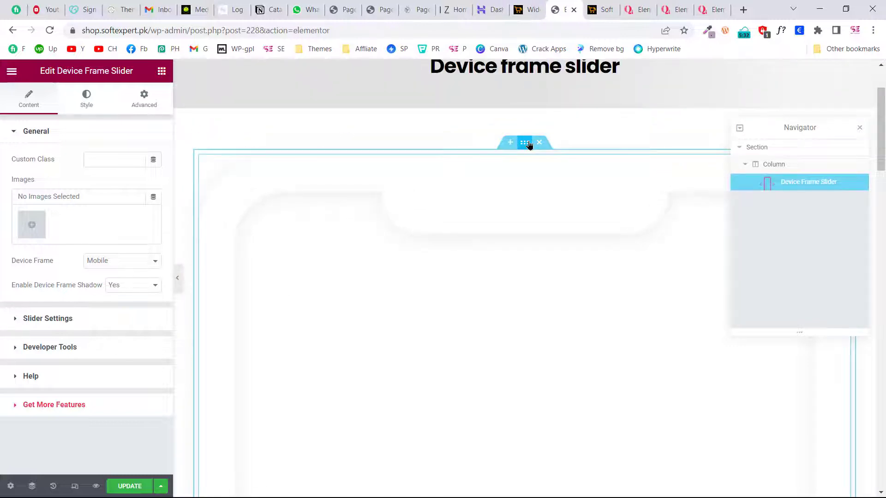
# Give the section containing the slider a Classic background in the global Primary color
pyautogui.click(525, 143)
pyautogui.click(102, 107)
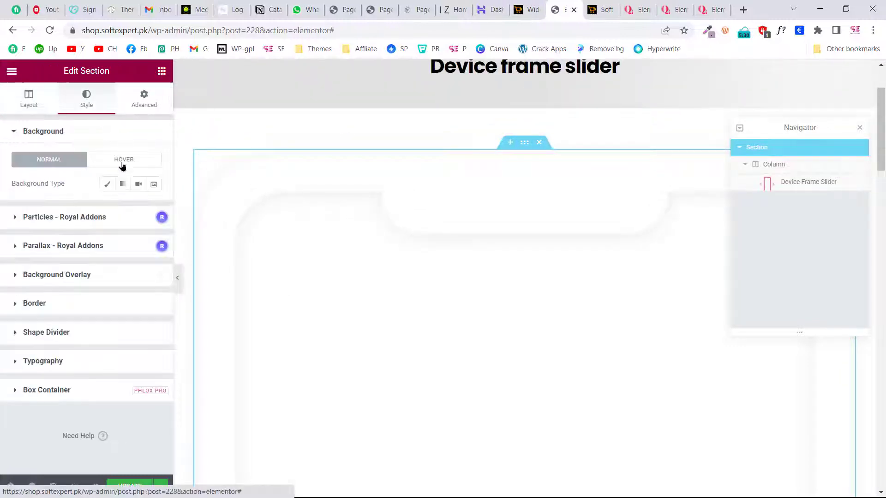
pyautogui.click(108, 184)
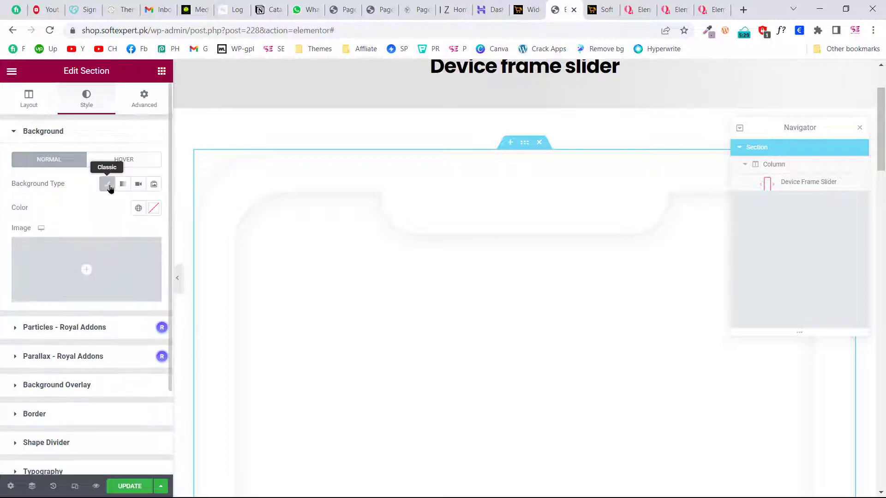
pyautogui.click(138, 208)
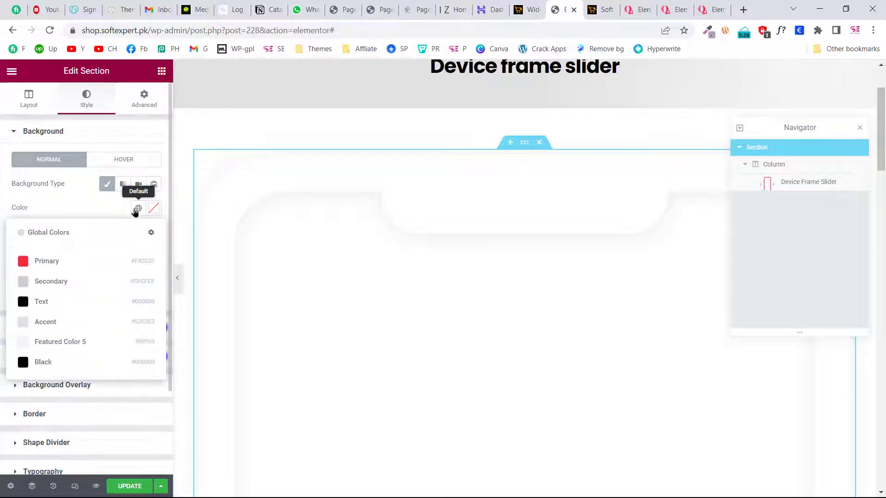
pyautogui.click(48, 262)
pyautogui.scroll(-3, 338, 259)
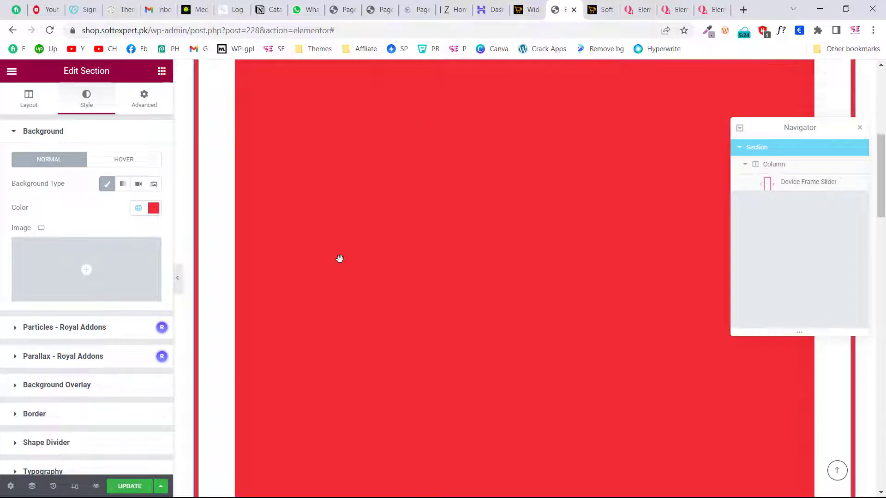
pyautogui.scroll(3, 339, 259)
# Try the Custom device frame on the slider widget, set it back to Mobile, and look over its Slider Settings
pyautogui.click(375, 190)
pyautogui.scroll(1, 323, 210)
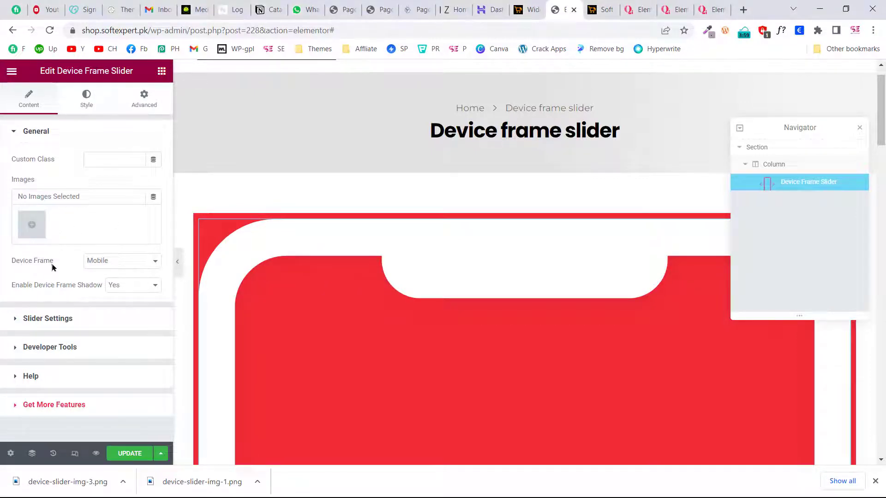
pyautogui.click(117, 266)
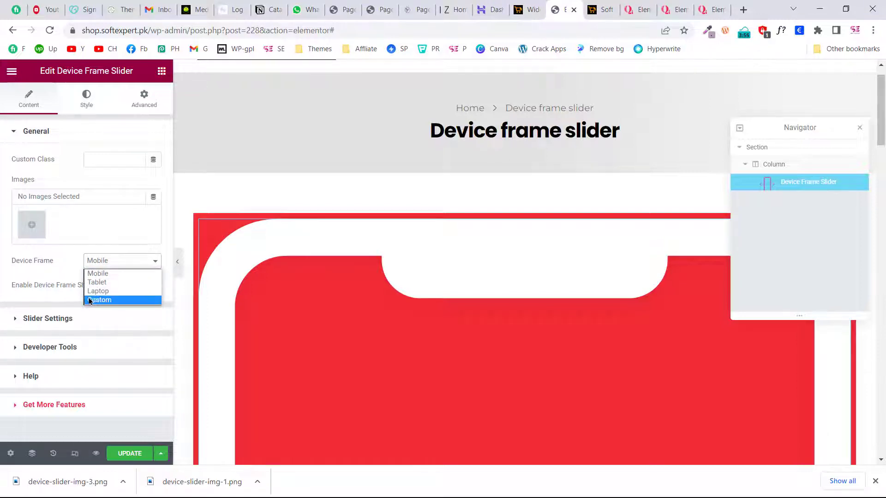
pyautogui.click(109, 300)
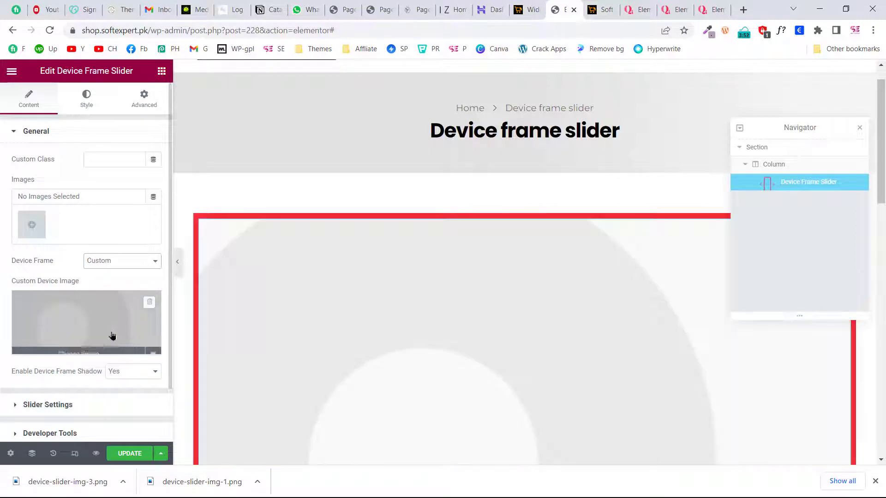
pyautogui.click(112, 264)
pyautogui.click(106, 276)
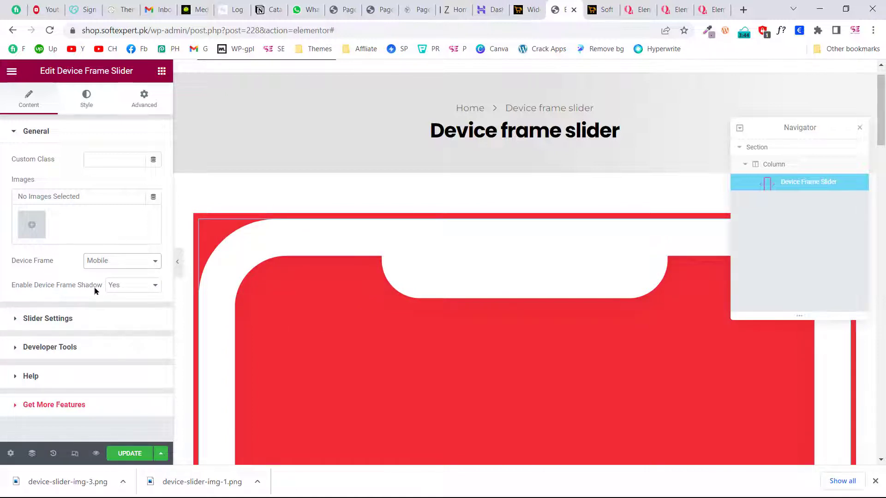
pyautogui.scroll(-3, 324, 289)
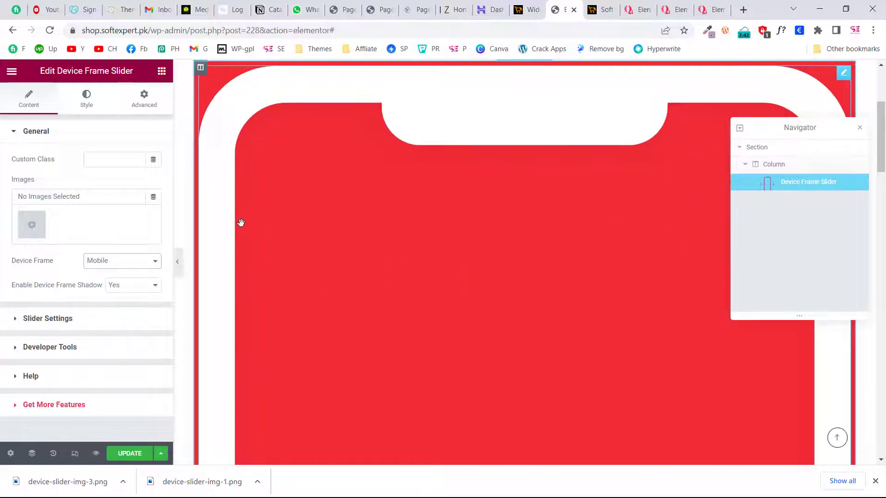
pyautogui.click(34, 320)
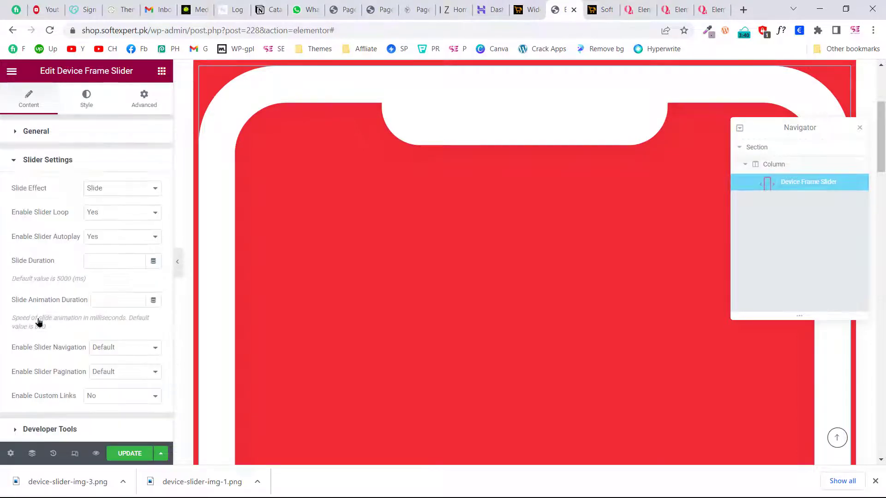
pyautogui.click(43, 138)
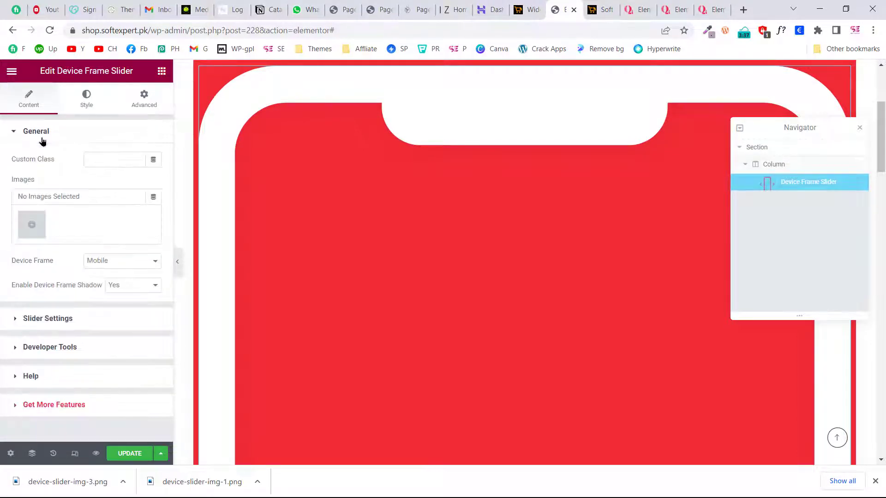
# Upload device-slider-img-1.png and device-slider-img-3.png to the slider's images and insert them as a gallery with the orange-shirt image first
pyautogui.click(29, 227)
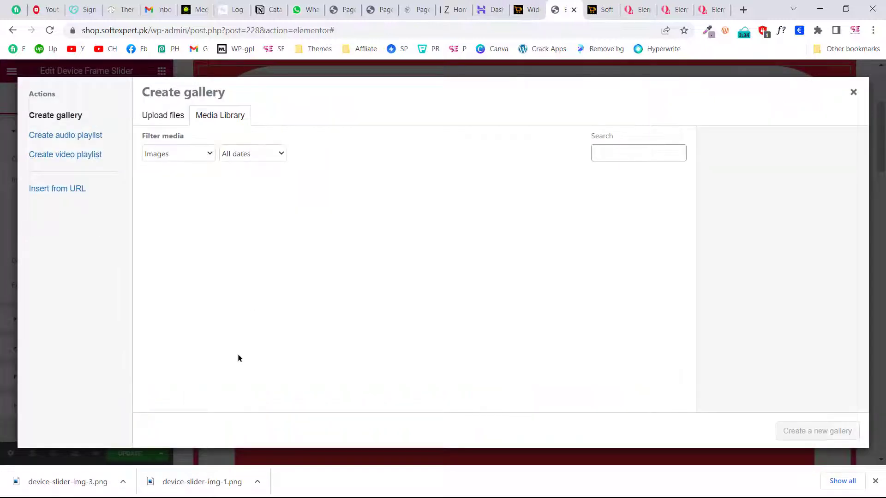
pyautogui.moveTo(223, 481); pyautogui.dragTo(263, 330)
pyautogui.moveTo(83, 487); pyautogui.dragTo(231, 323)
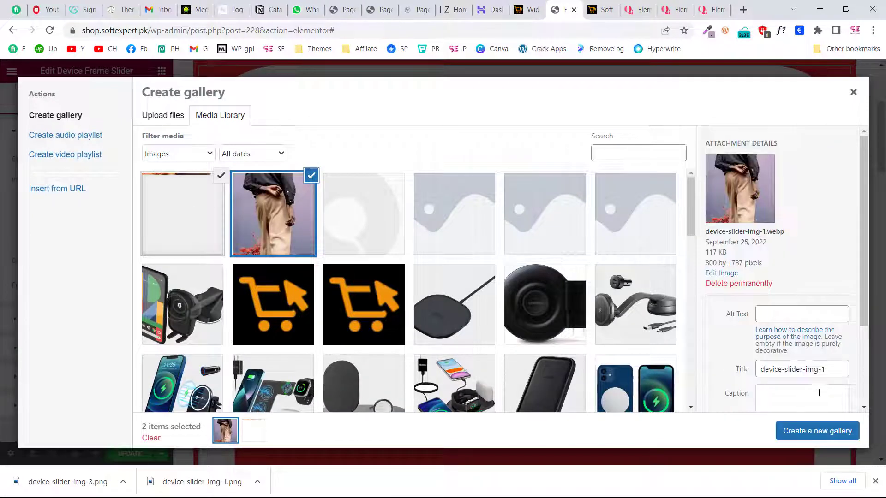
pyautogui.click(812, 431)
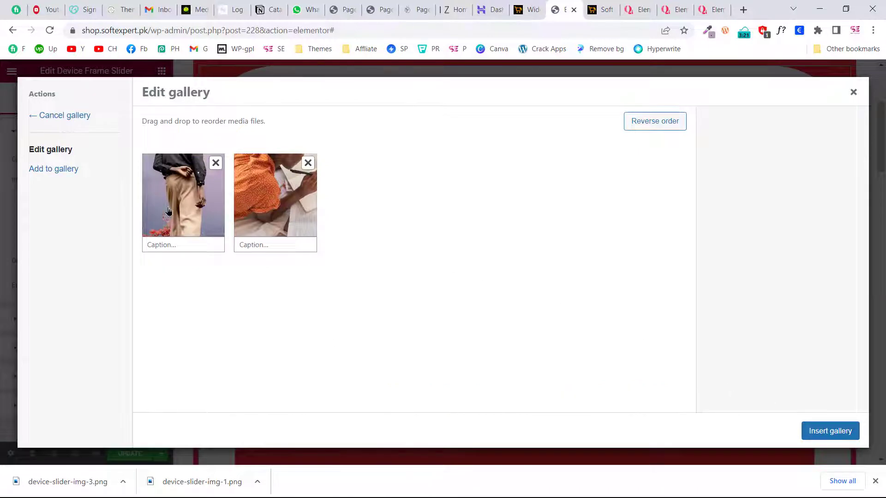
pyautogui.moveTo(170, 212); pyautogui.dragTo(268, 211)
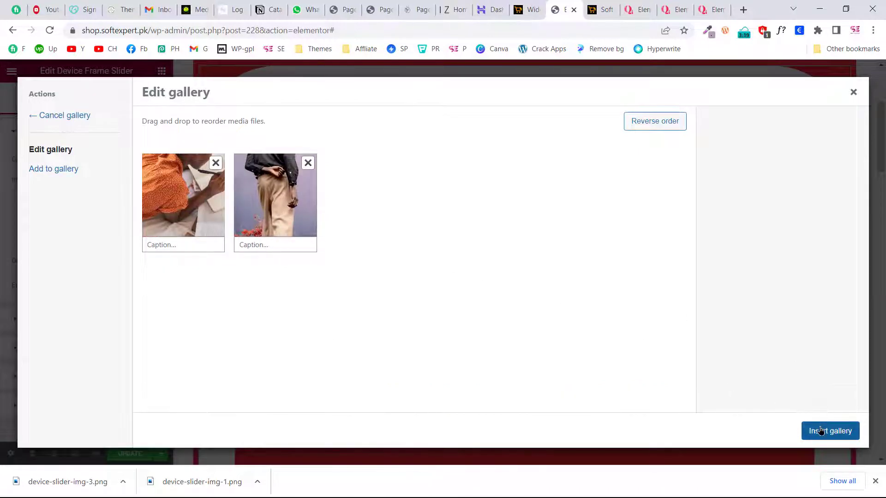
pyautogui.click(821, 430)
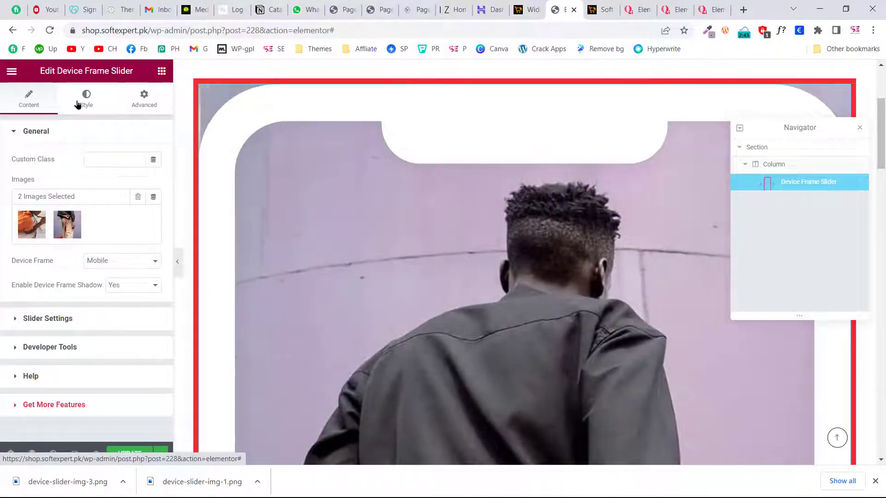
pyautogui.click(77, 104)
pyautogui.scroll(-6, 97, 257)
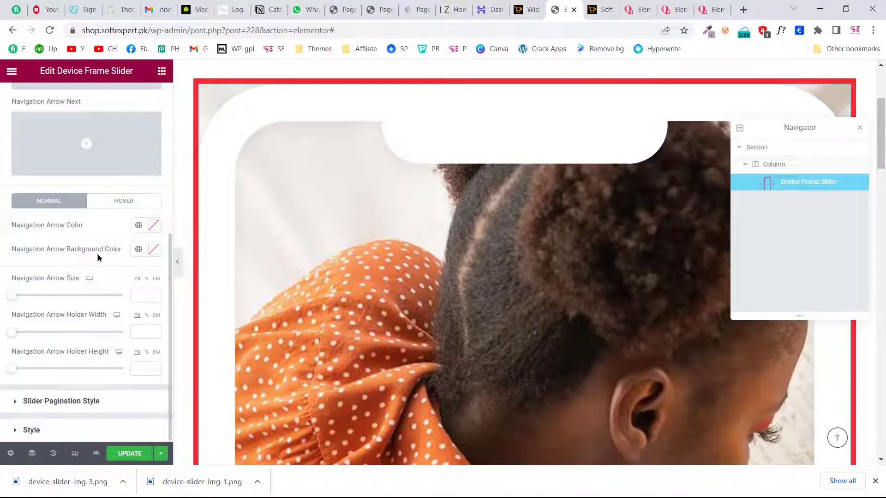
pyautogui.click(26, 430)
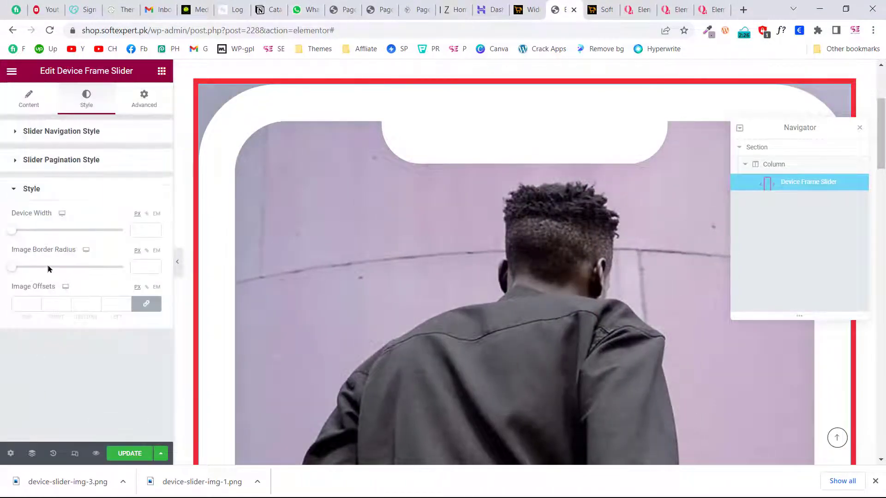
pyautogui.moveTo(12, 233); pyautogui.dragTo(48, 231)
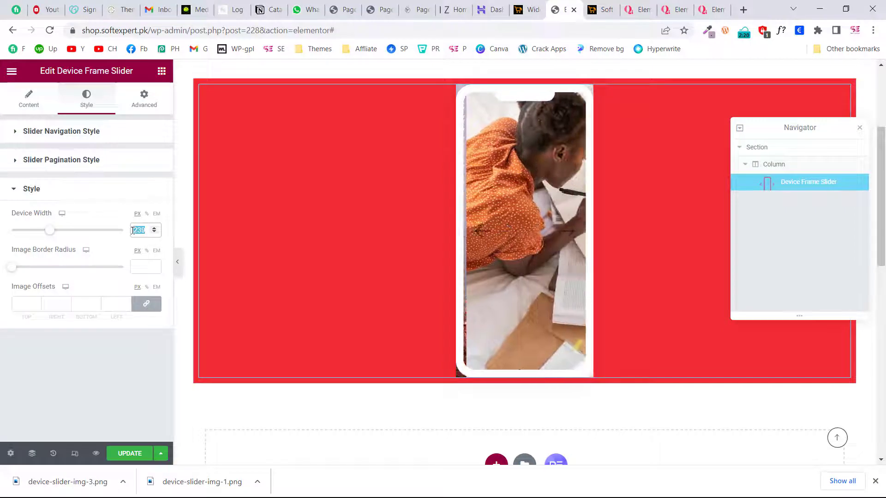
pyautogui.write('250')
pyautogui.scroll(1, 432, 240)
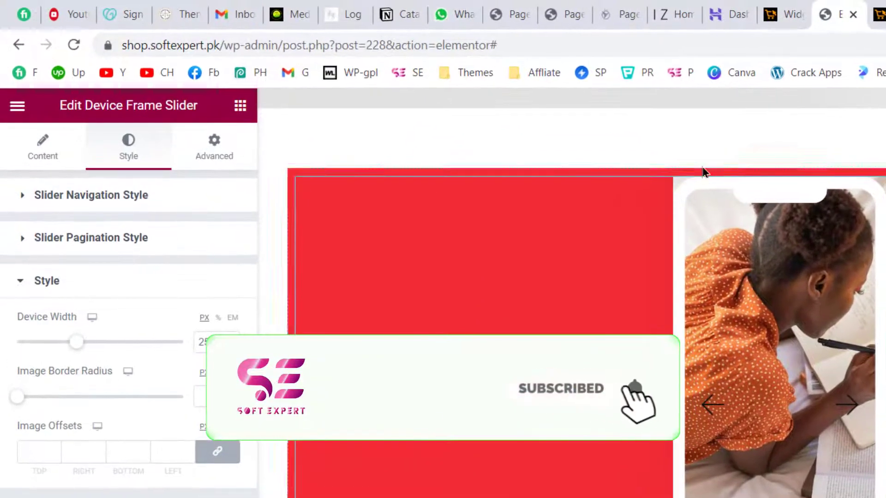
pyautogui.moveTo(17, 397); pyautogui.dragTo(65, 394)
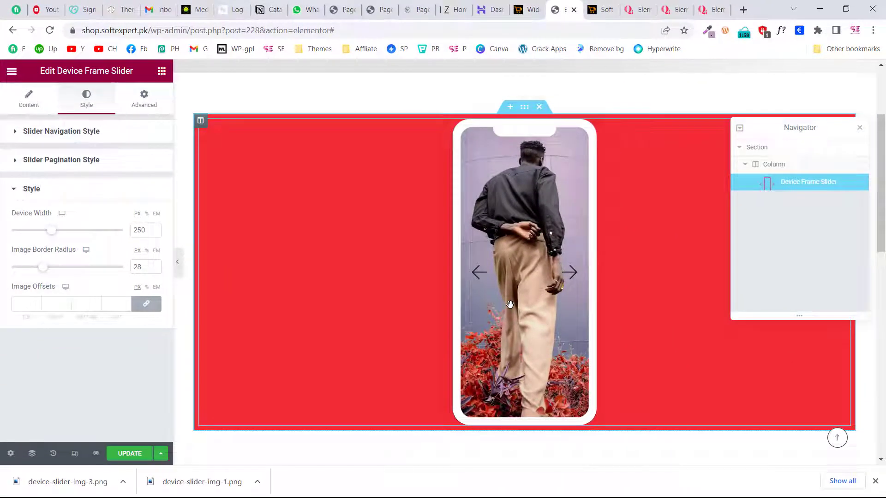
# Try the Fade slide effect on the Device Frame Slider, and set the effect back to Slide
pyautogui.click(27, 102)
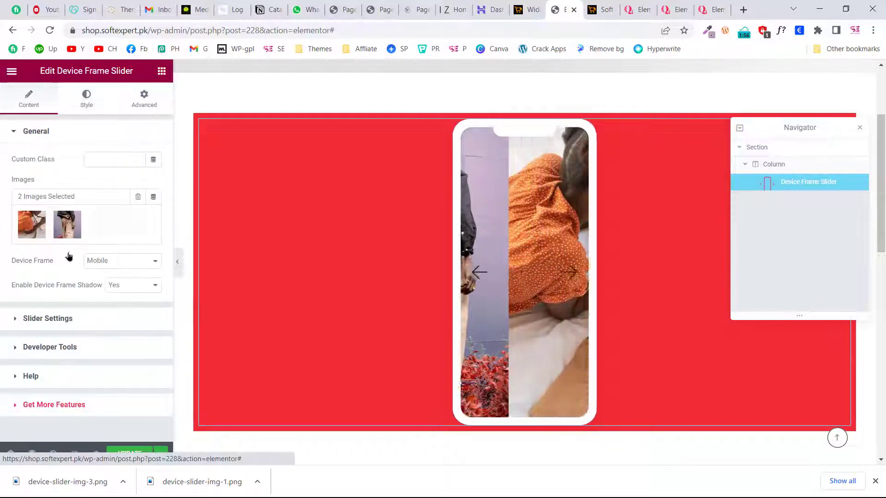
pyautogui.click(49, 318)
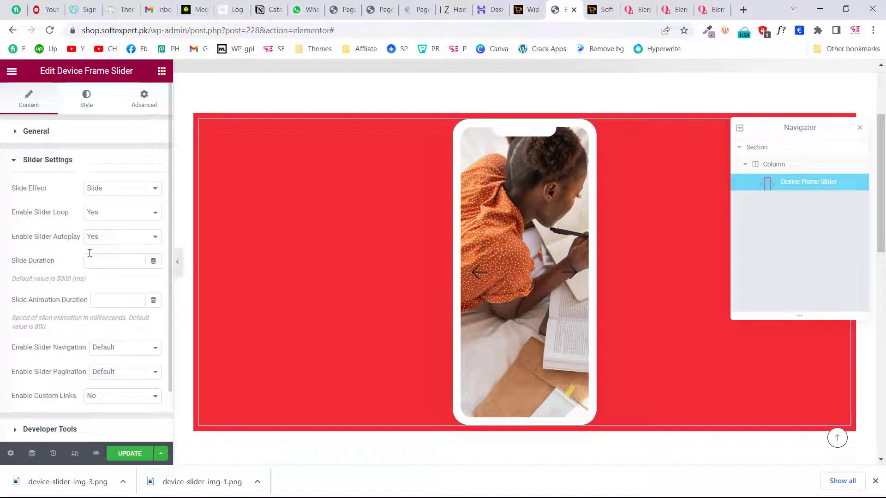
pyautogui.scroll(-1, 91, 250)
pyautogui.click(130, 139)
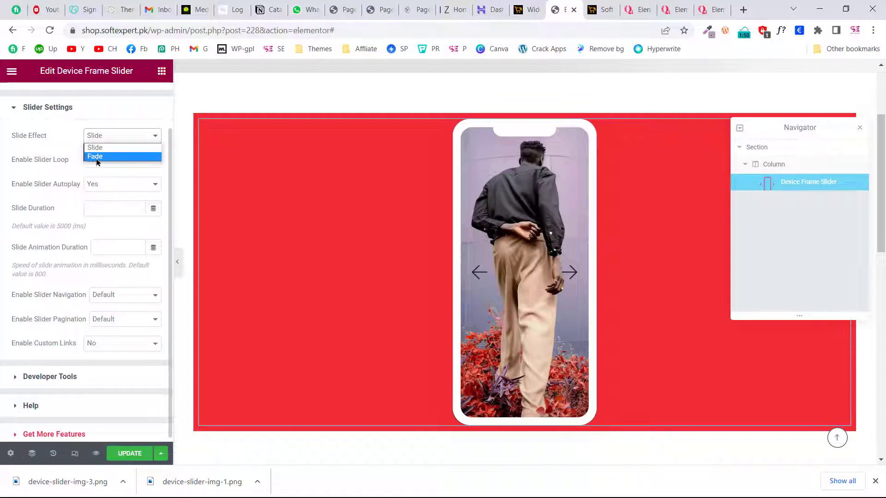
pyautogui.click(97, 157)
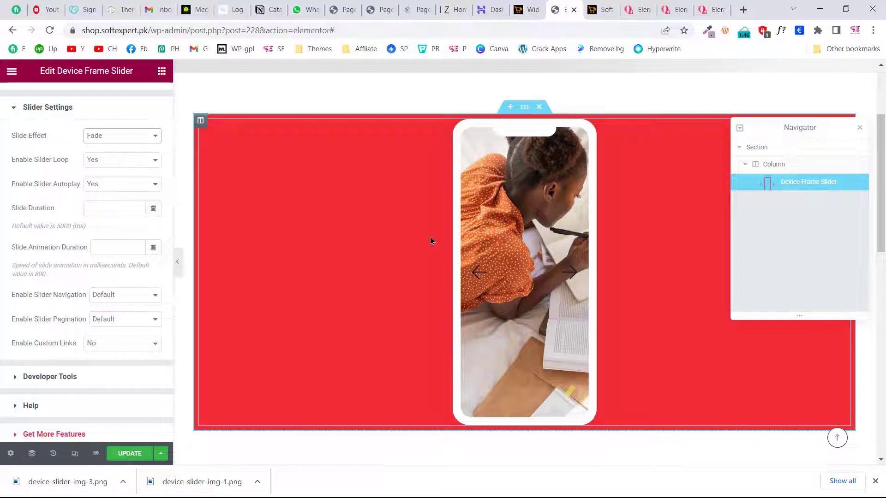
pyautogui.click(122, 139)
pyautogui.click(121, 140)
pyautogui.click(107, 138)
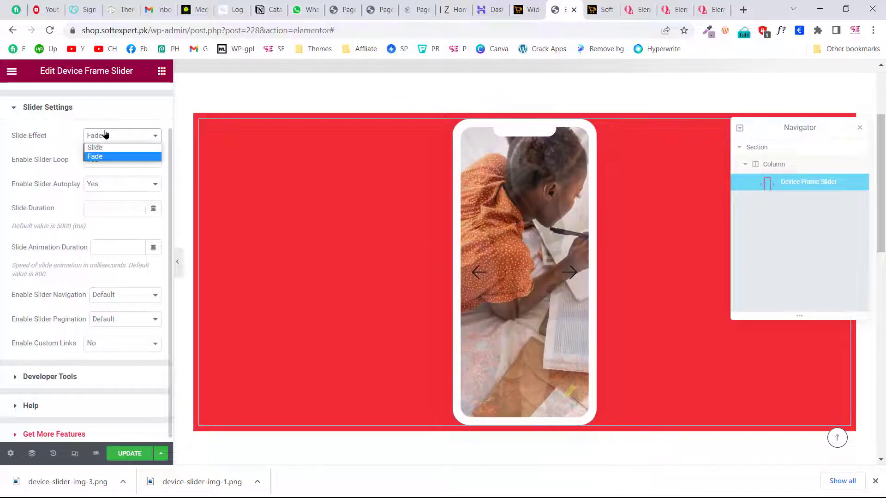
pyautogui.click(104, 145)
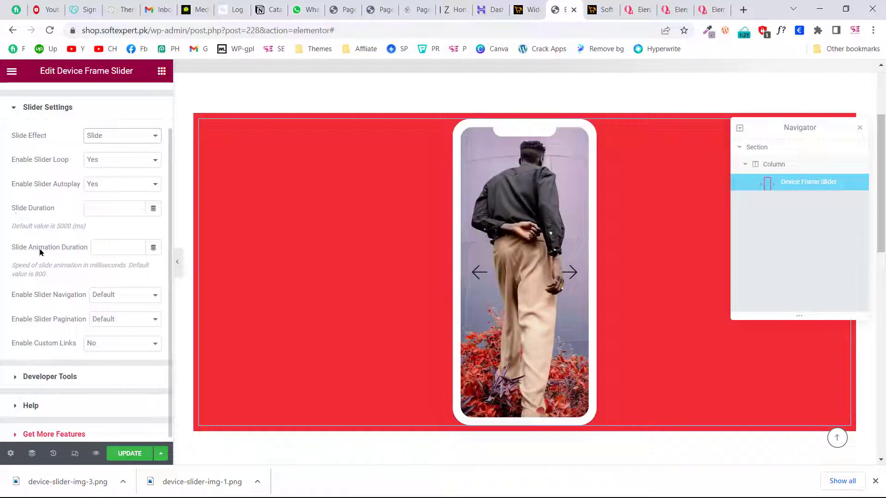
# Look over the Device Frame Slider's remaining slider settings and the choices for enabling slider navigation
pyautogui.scroll(-1, 110, 251)
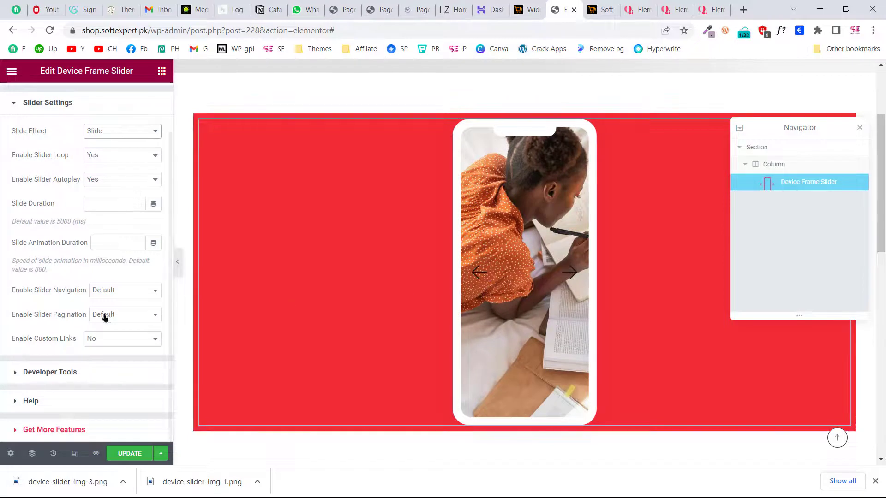
pyautogui.click(142, 291)
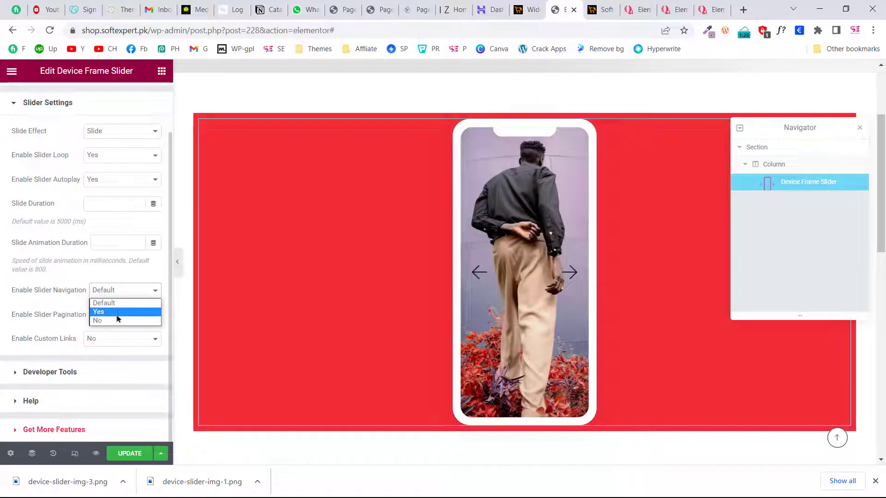
pyautogui.click(65, 308)
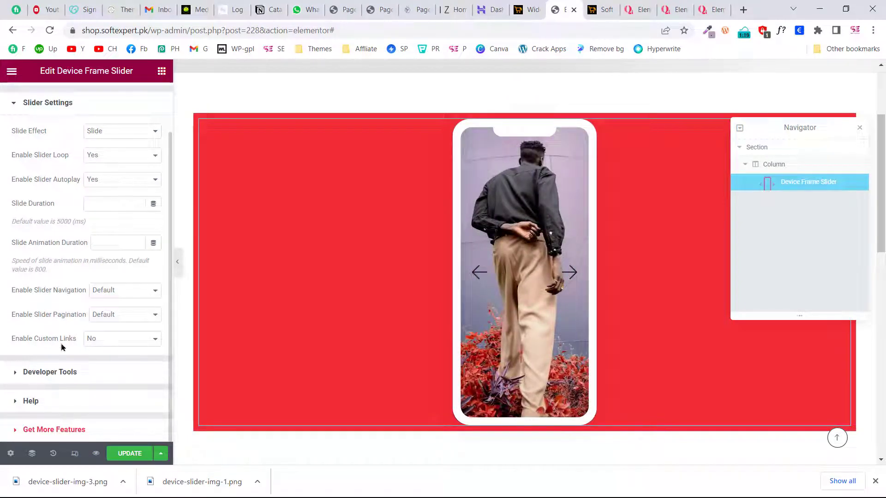
# Try showing the Device Frame Slider's shortcode snippet, set it back to No, and return to the general settings
pyautogui.click(39, 372)
pyautogui.click(113, 223)
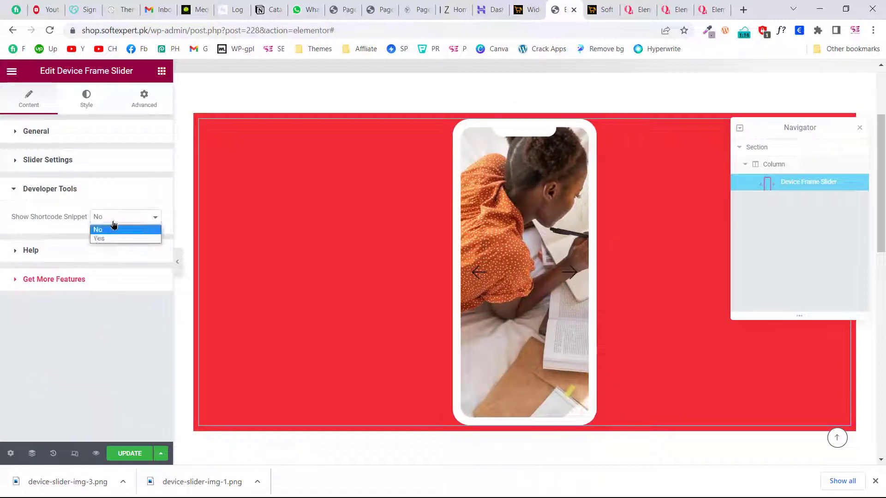
pyautogui.click(112, 225)
pyautogui.click(112, 225)
pyautogui.click(99, 238)
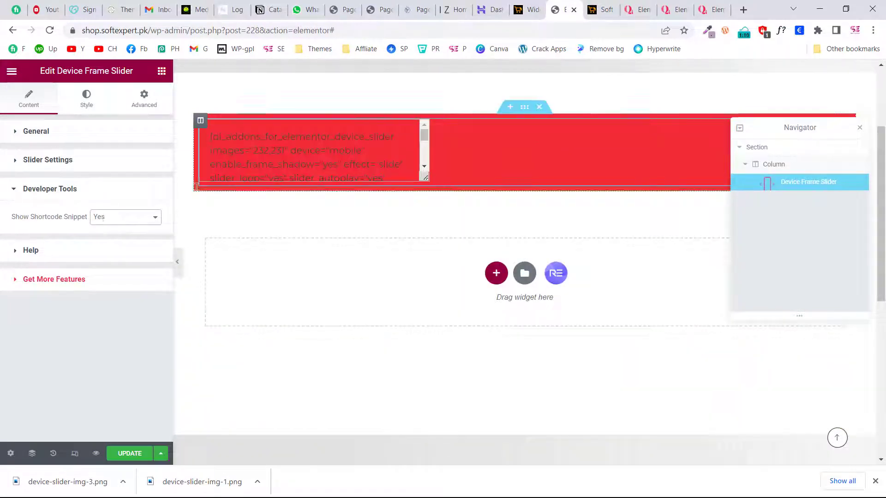
pyautogui.click(123, 221)
pyautogui.click(116, 229)
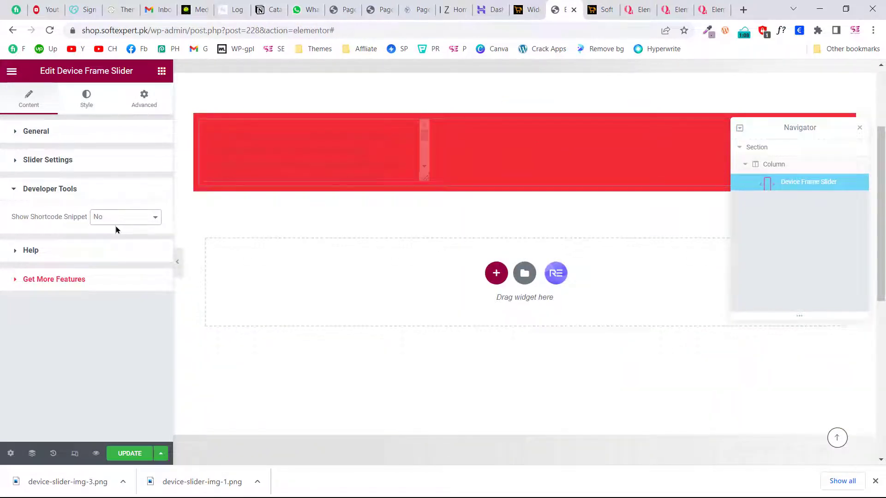
pyautogui.click(69, 134)
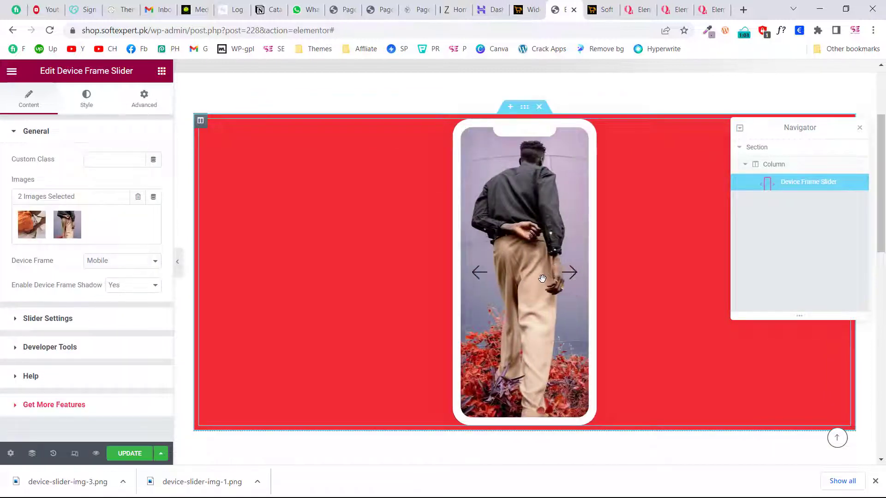
# Add a new section below the device frame slider and place a Slider Switch widget in it
pyautogui.scroll(-4, 542, 279)
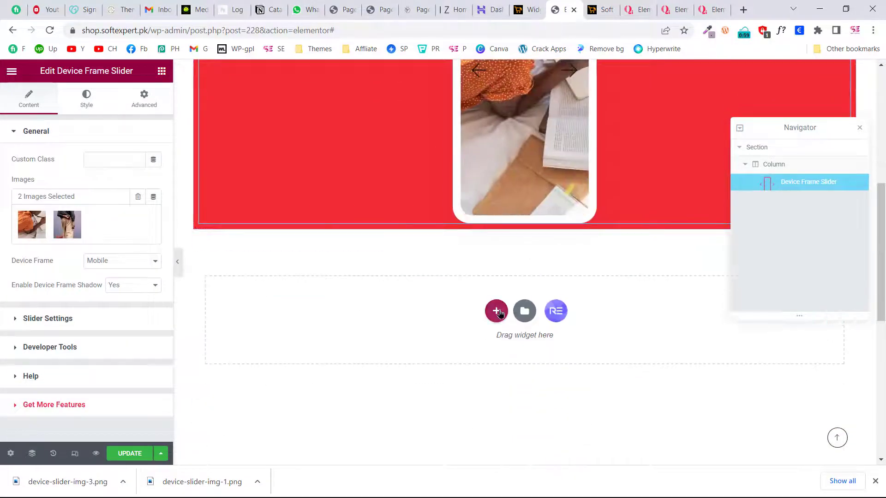
pyautogui.click(495, 310)
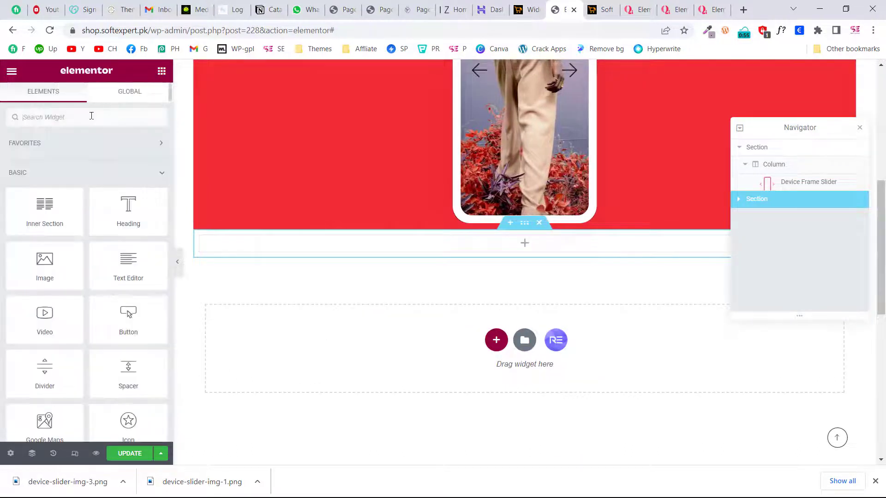
pyautogui.click(91, 116)
pyautogui.write('slider')
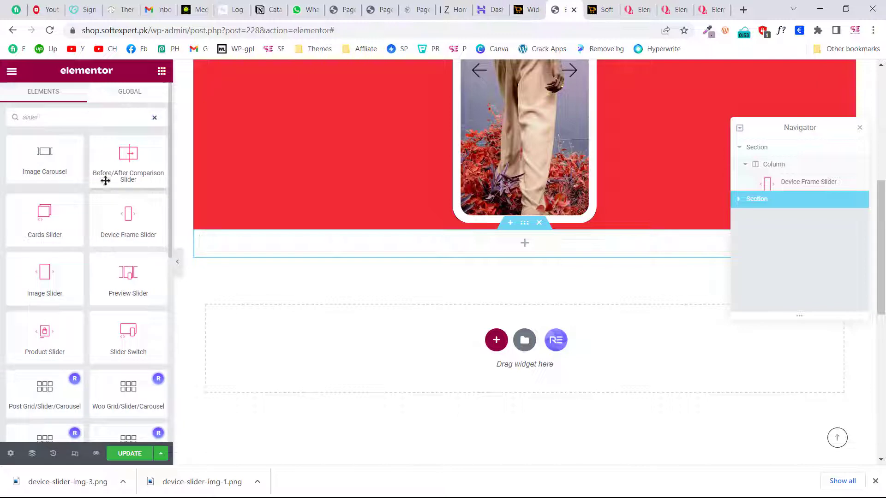
pyautogui.moveTo(117, 342); pyautogui.dragTo(270, 251)
pyautogui.moveTo(269, 249); pyautogui.dragTo(270, 252)
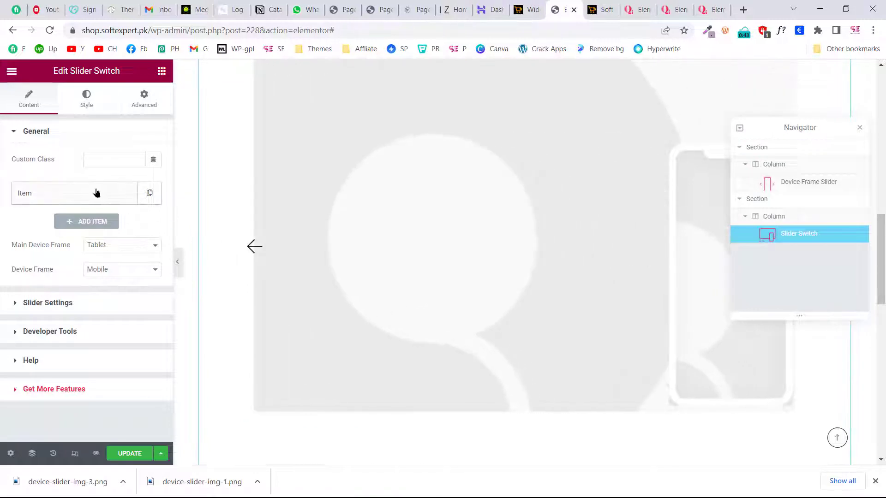
# Examine the Slider Switch's item text, image and link fields, its main device frame choices, and its slider settings
pyautogui.click(97, 193)
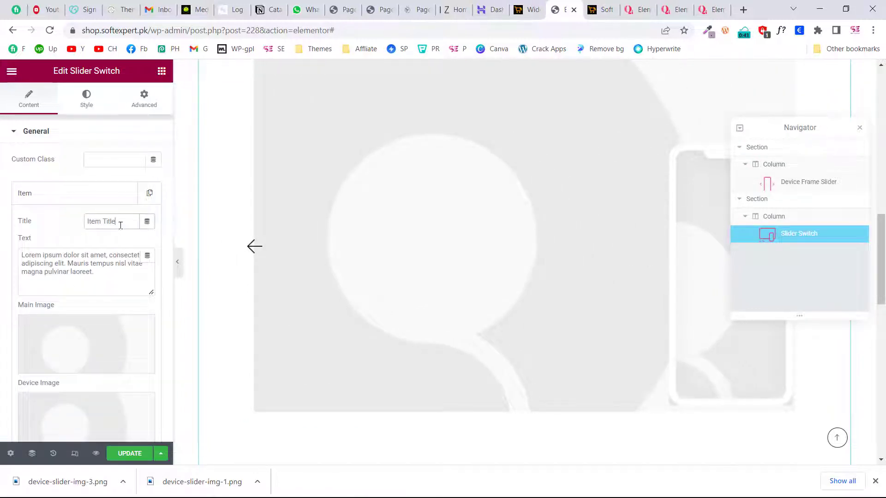
pyautogui.moveTo(120, 225); pyautogui.dragTo(58, 225)
pyautogui.moveTo(94, 273); pyautogui.dragTo(0, 266)
pyautogui.scroll(-2, 0, 267)
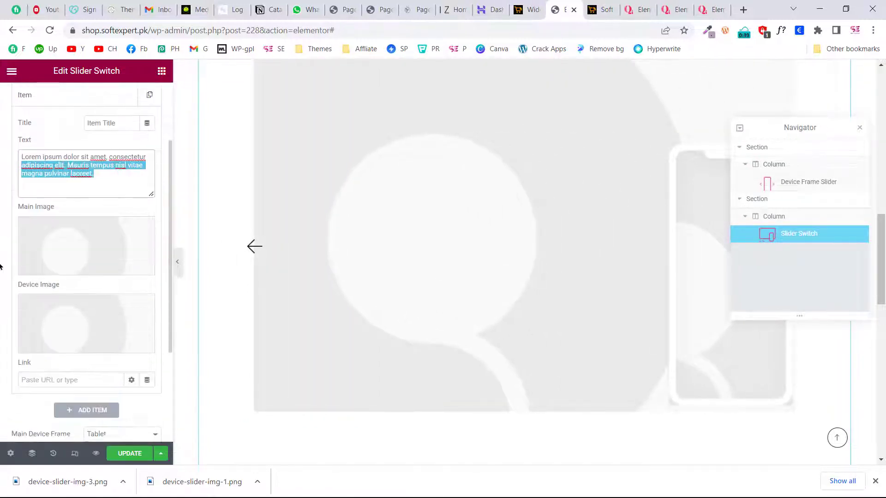
pyautogui.scroll(-2, 69, 320)
pyautogui.scroll(1, 69, 319)
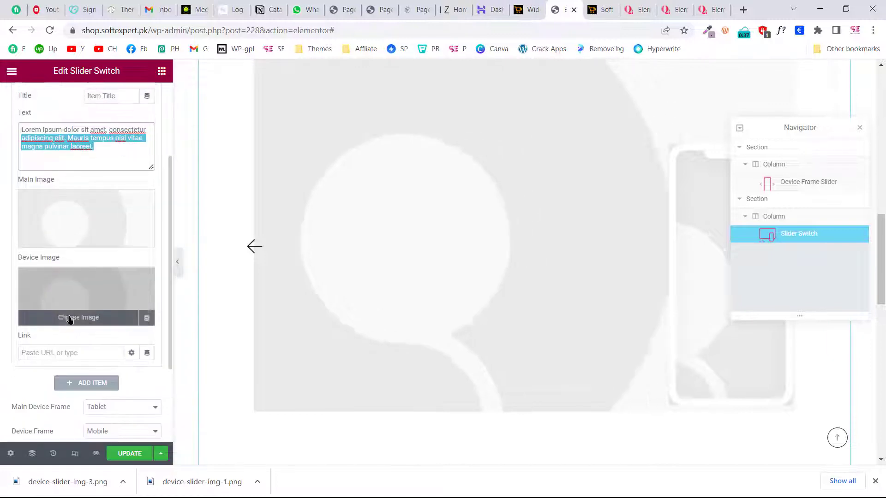
pyautogui.scroll(-2, 75, 308)
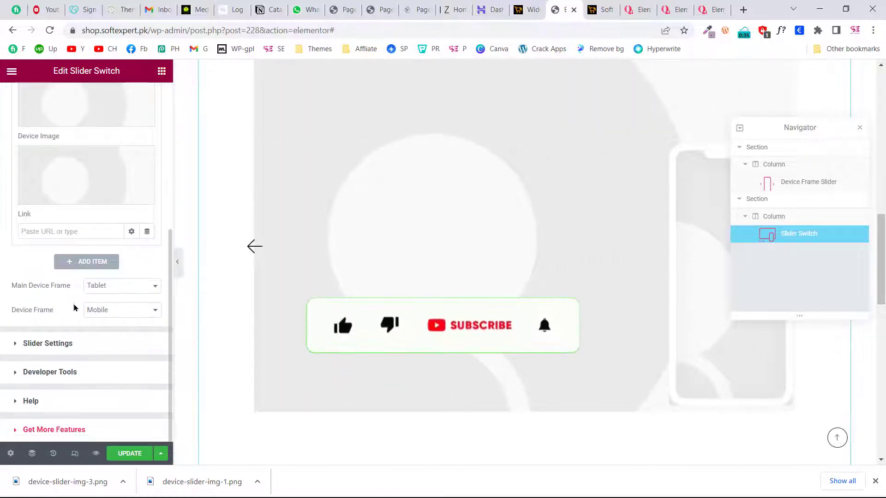
pyautogui.click(104, 291)
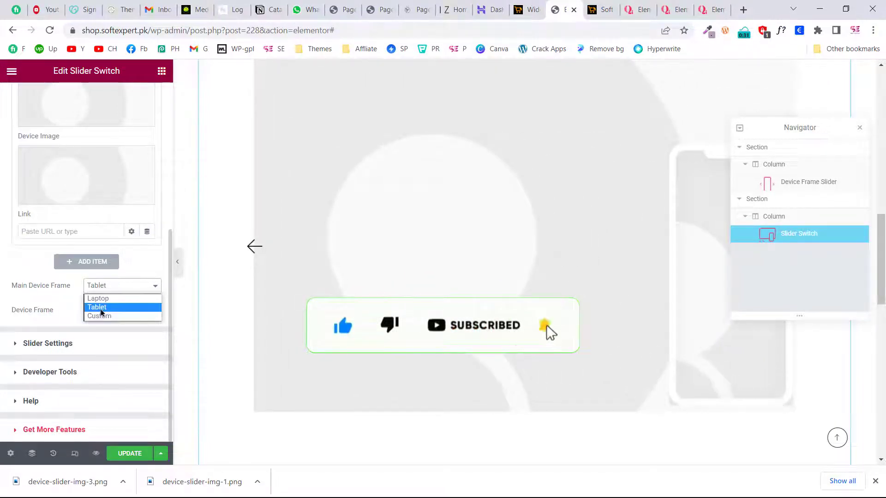
pyautogui.click(52, 299)
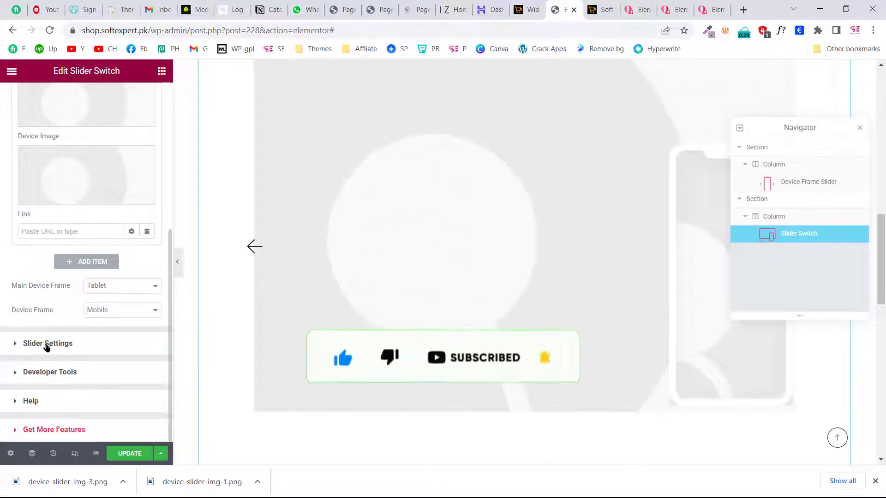
pyautogui.click(47, 344)
pyautogui.scroll(10, 277, 289)
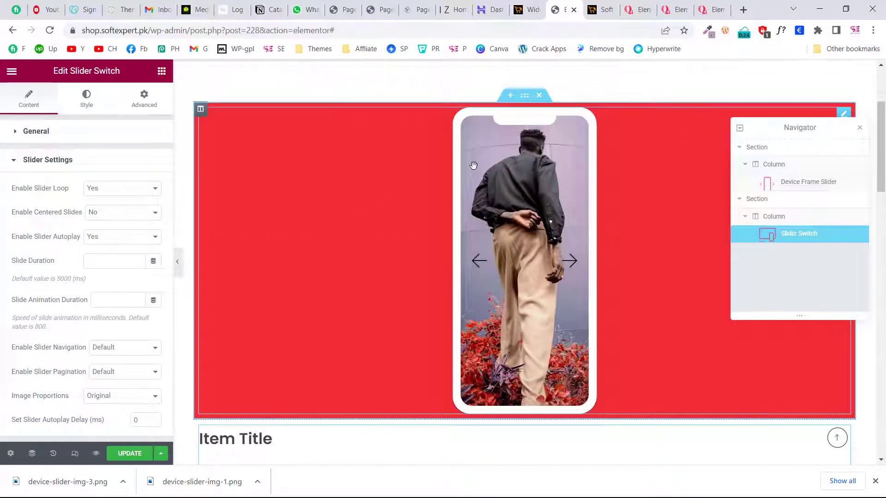
# Switch to the Qi Addons demo pages and view the slider switch, device frame slider and device frame carousel examples
pyautogui.click(645, 5)
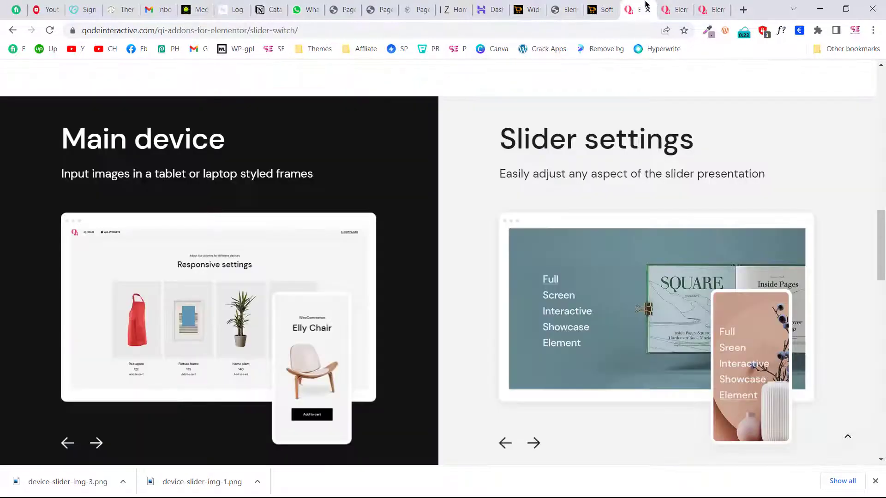
pyautogui.scroll(-1, 502, 205)
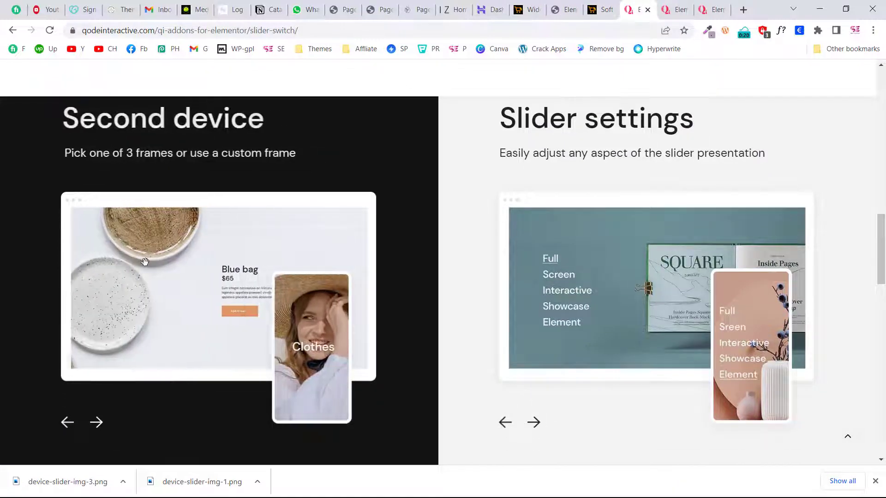
pyautogui.click(693, 4)
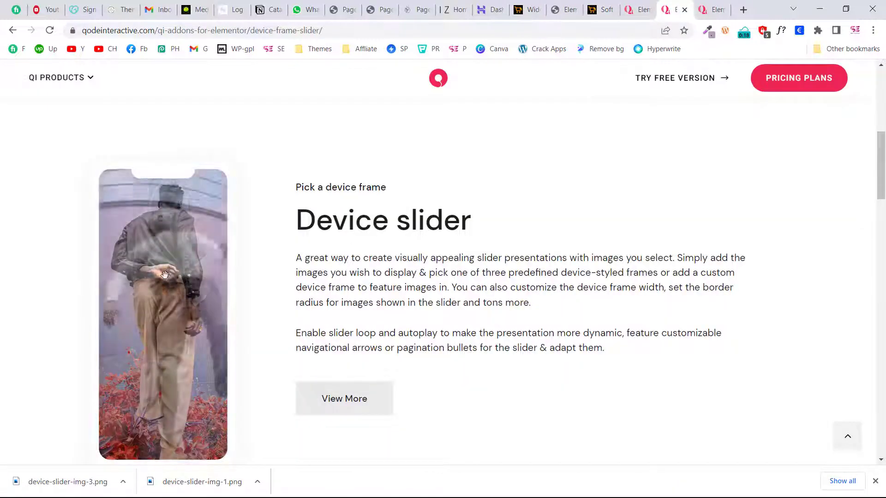
pyautogui.click(723, 5)
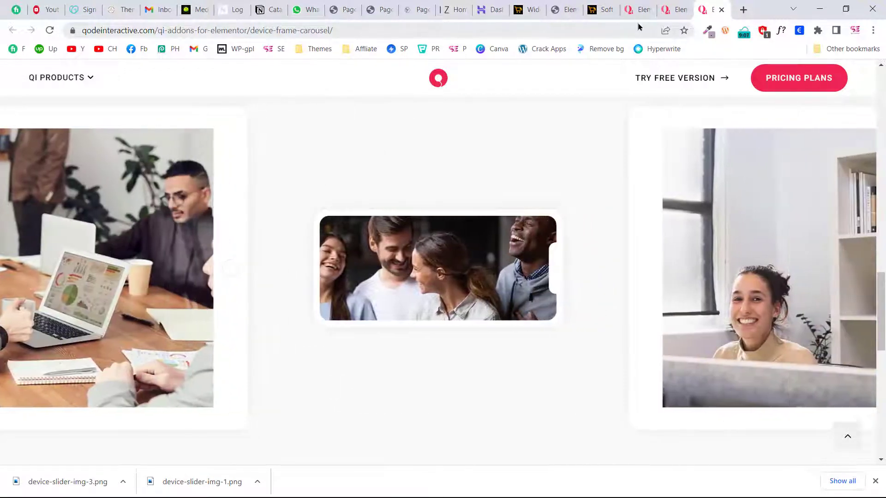
pyautogui.click(669, 9)
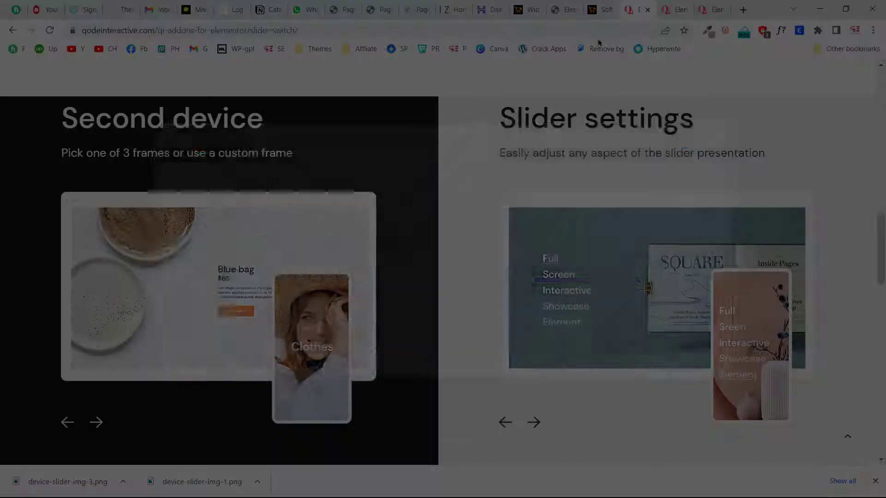